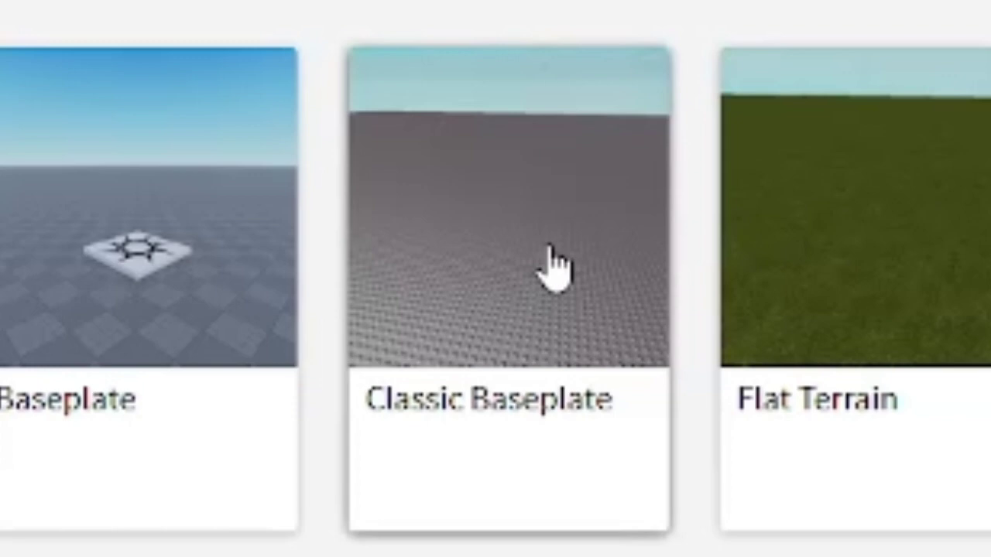
- Open the Classic Baseplate template as a new place
{"action": "left_click", "coordinate": [546, 251]}
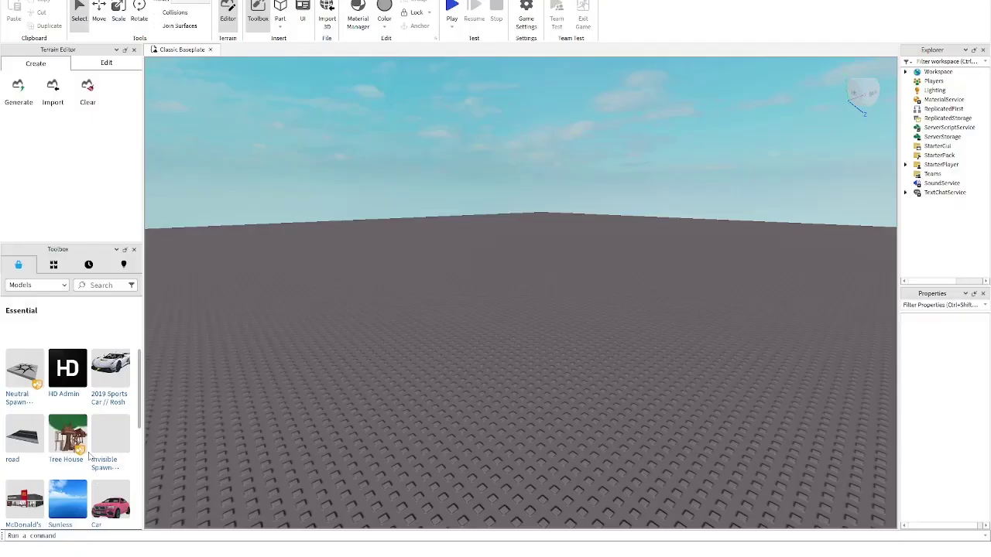
- Insert the Tree House model from the Toolbox into the place
{"action": "scroll", "coordinate": [68, 437], "scroll_direction": "up", "scroll_amount": 1}
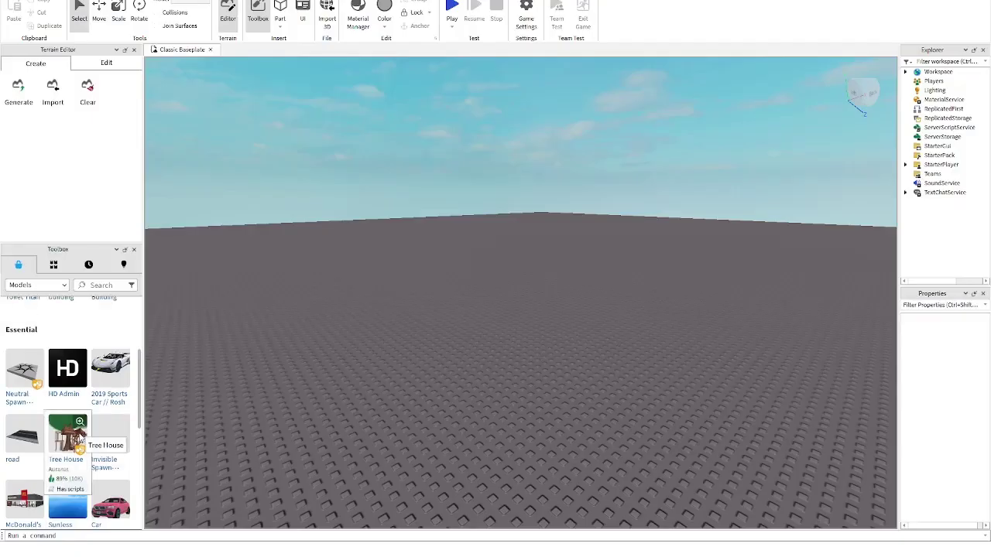
{"action": "left_click", "coordinate": [68, 438]}
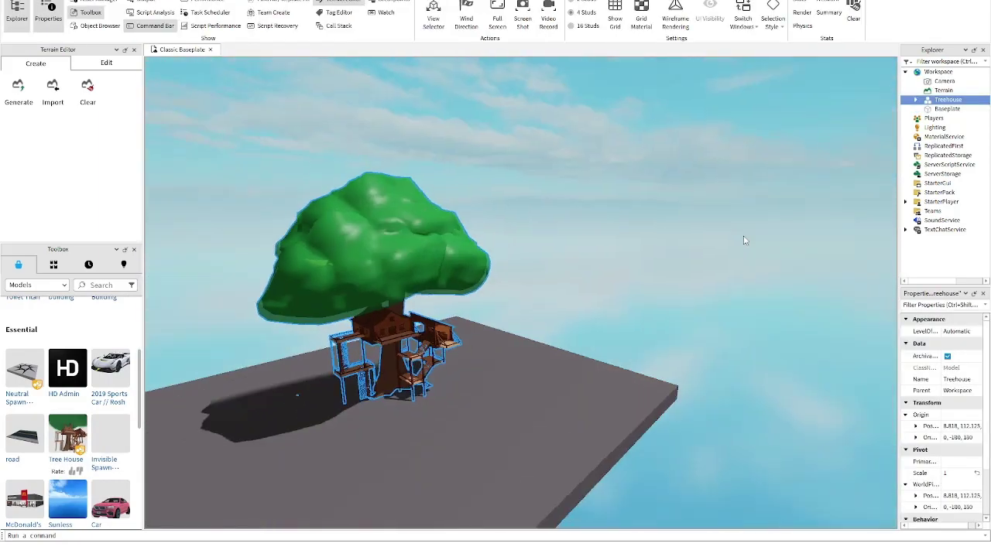
{"action": "right_click_drag", "start_coordinate": [743, 241], "coordinate": [743, 241]}
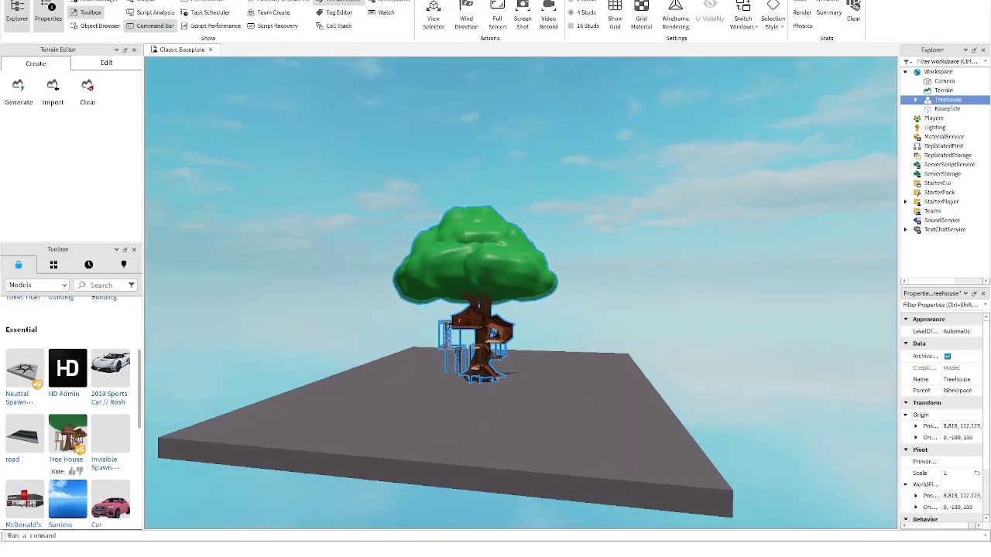
- Flip the Tree House upside down and raise it high above the baseplate
{"action": "left_click", "coordinate": [131, 3]}
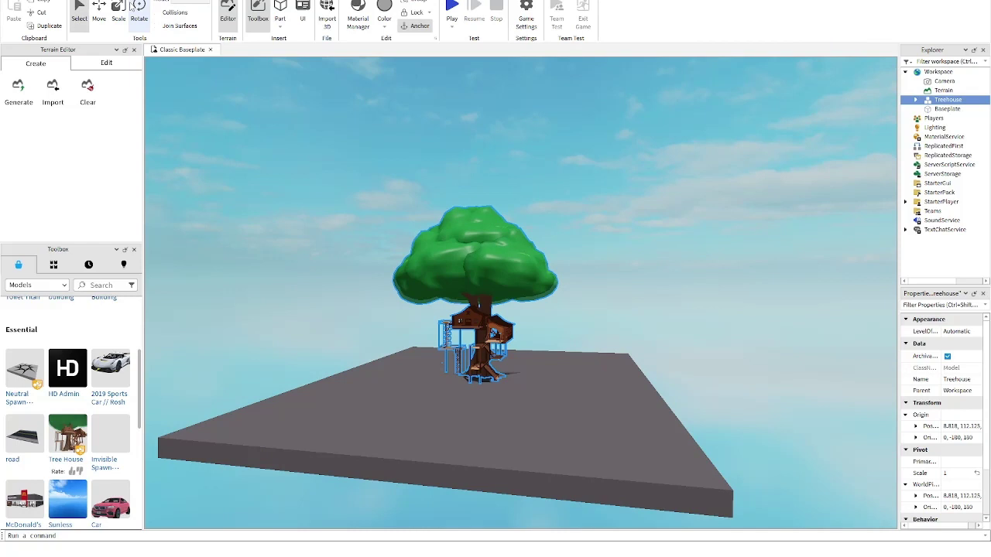
{"action": "left_click", "coordinate": [138, 12]}
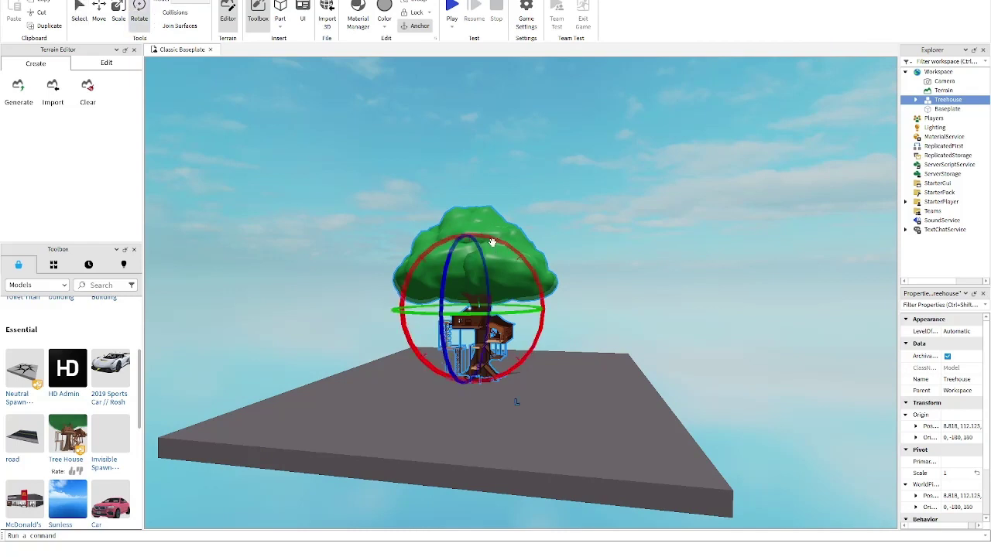
{"action": "mouse_move", "coordinate": [486, 239]}
{"action": "left_mouse_down"}
{"action": "mouse_move", "coordinate": [468, 365]}
{"action": "mouse_move", "coordinate": [457, 377]}
{"action": "left_mouse_up"}
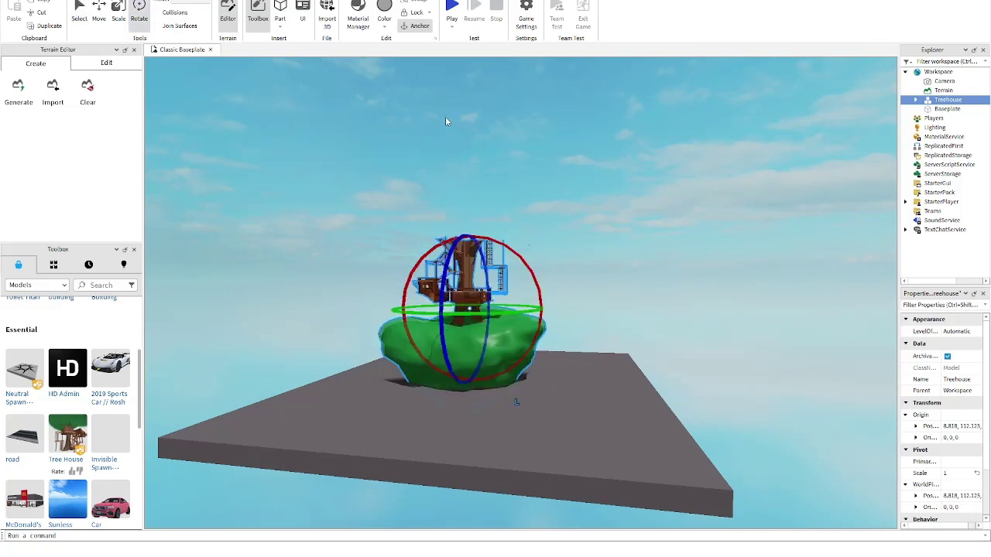
{"action": "left_click", "coordinate": [97, 16]}
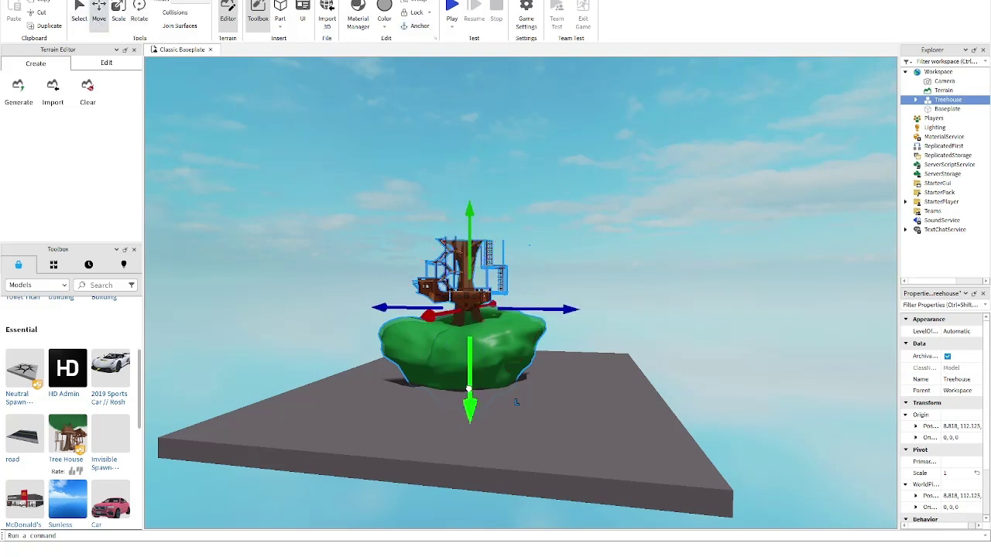
{"action": "left_click_drag", "start_coordinate": [468, 389], "coordinate": [469, 257]}
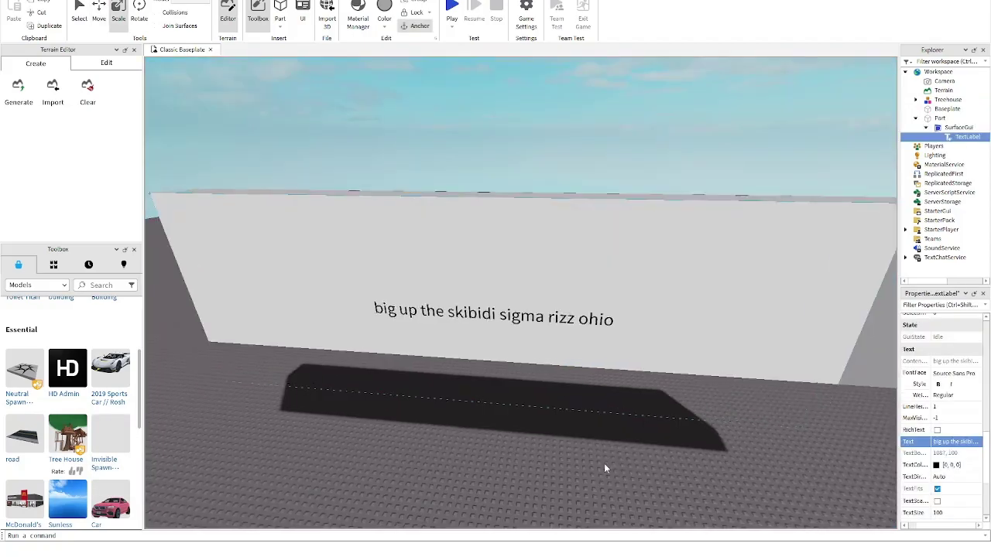
- Bold the 'big up the skibidi sigma rizz ohio' text and tilt the sign part
{"action": "key", "text": "w"}
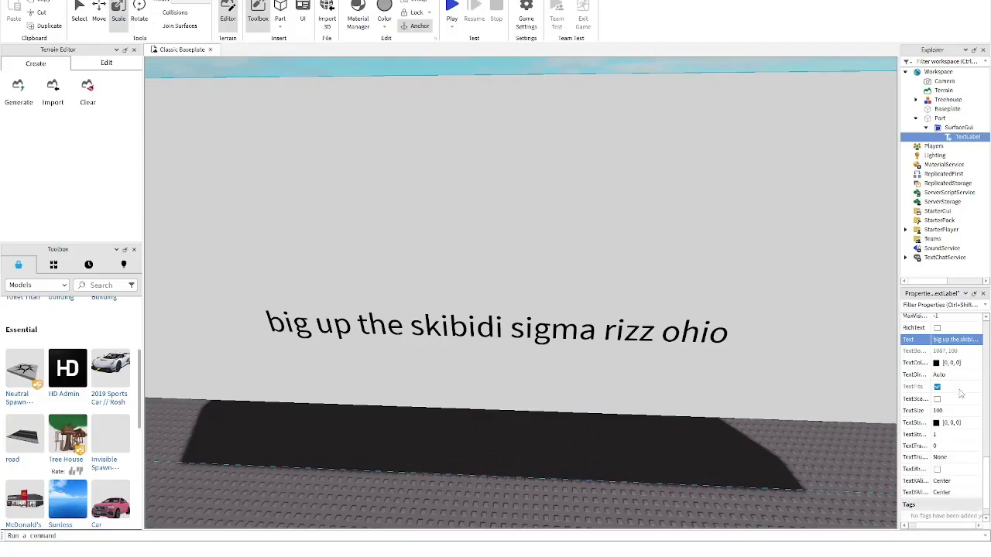
{"action": "scroll", "coordinate": [960, 395], "scroll_direction": "up", "scroll_amount": 1}
{"action": "scroll", "coordinate": [956, 390], "scroll_direction": "up", "scroll_amount": 1}
{"action": "scroll", "coordinate": [948, 383], "scroll_direction": "up", "scroll_amount": 1}
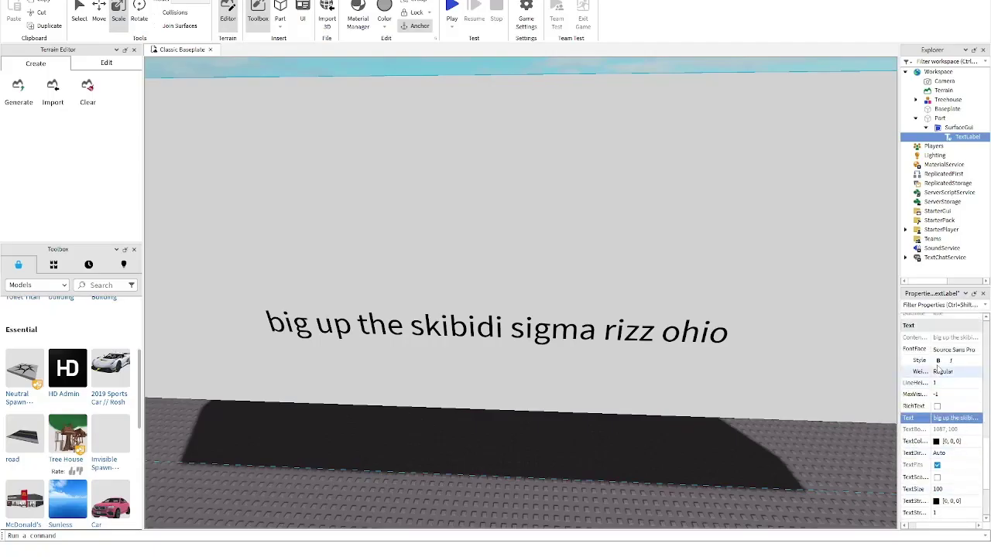
{"action": "left_click", "coordinate": [937, 361]}
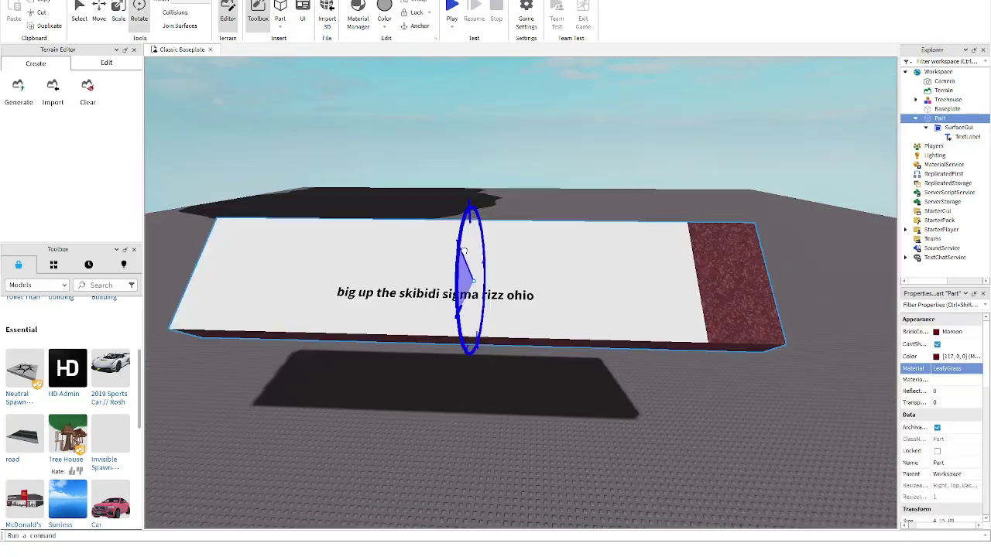
{"action": "left_click_drag", "start_coordinate": [467, 240], "coordinate": [462, 259]}
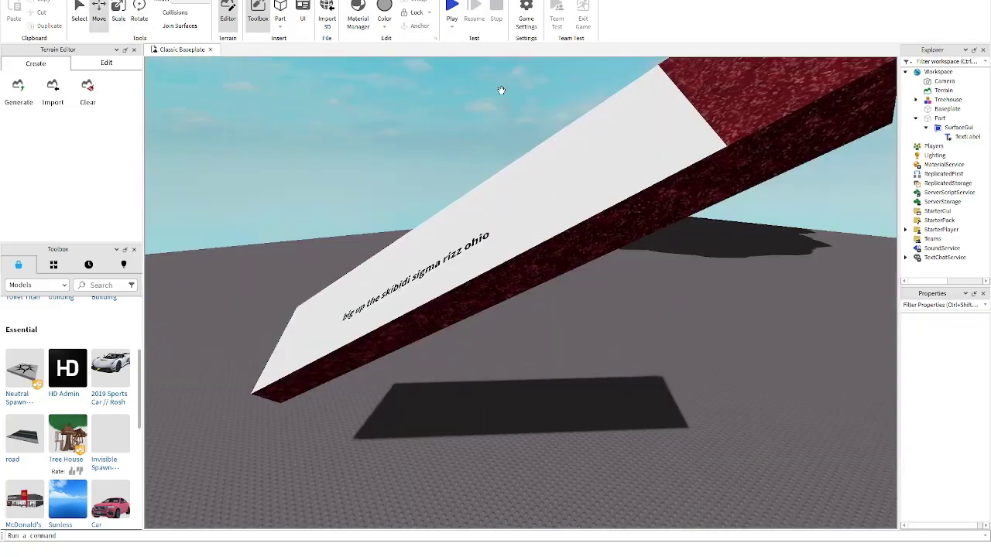
- Insert a cylinder part to serve as the pole under the sign
{"action": "left_click", "coordinate": [281, 15]}
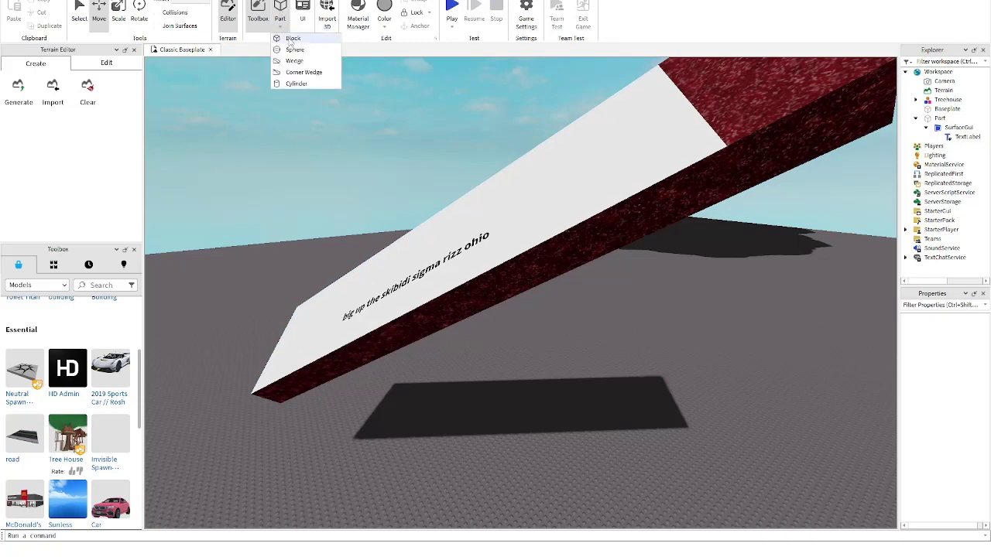
{"action": "left_click", "coordinate": [294, 83]}
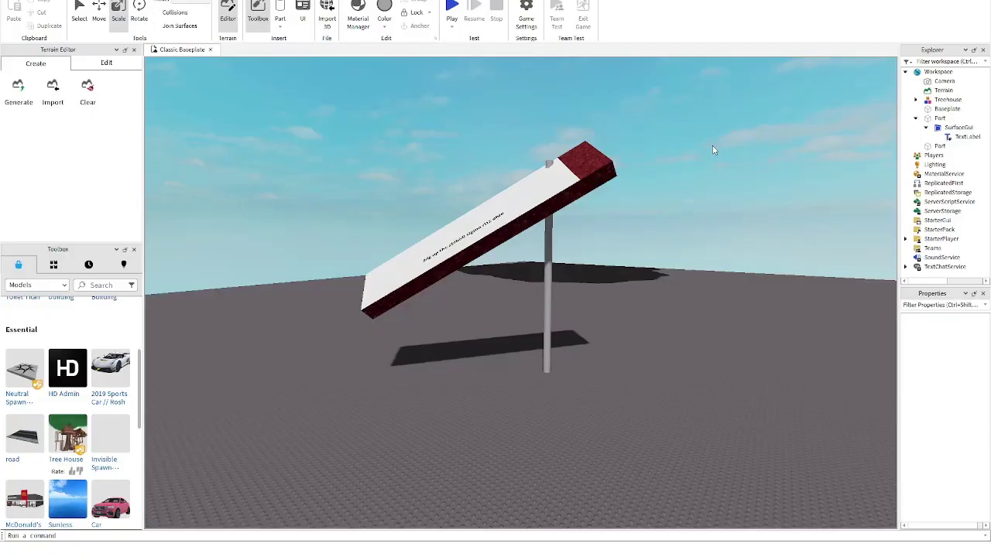
{"action": "right_click_drag", "start_coordinate": [714, 150], "coordinate": [713, 150]}
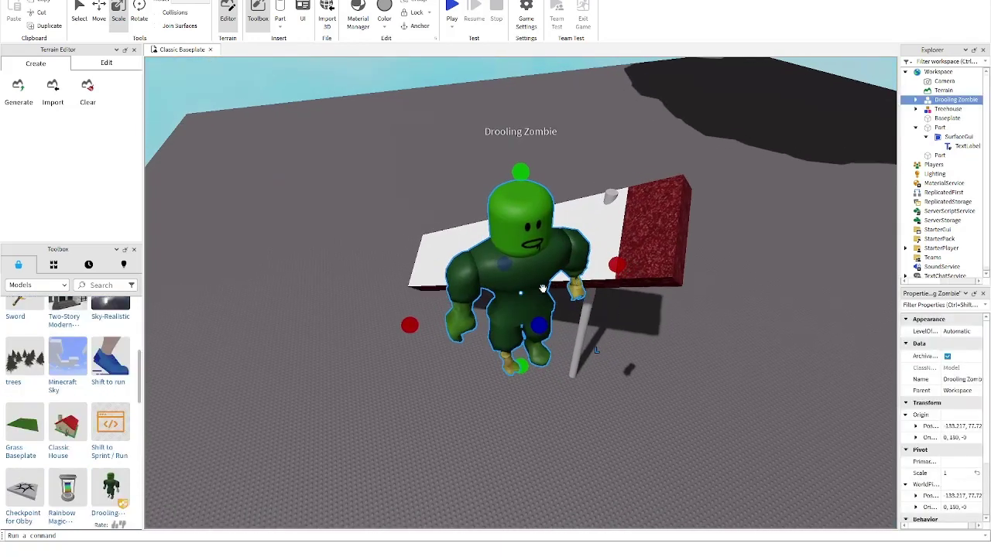
- Place the Drooling Zombie on the baseplate and duplicate it with Ctrl+D
{"action": "left_click_drag", "start_coordinate": [543, 289], "coordinate": [471, 413]}
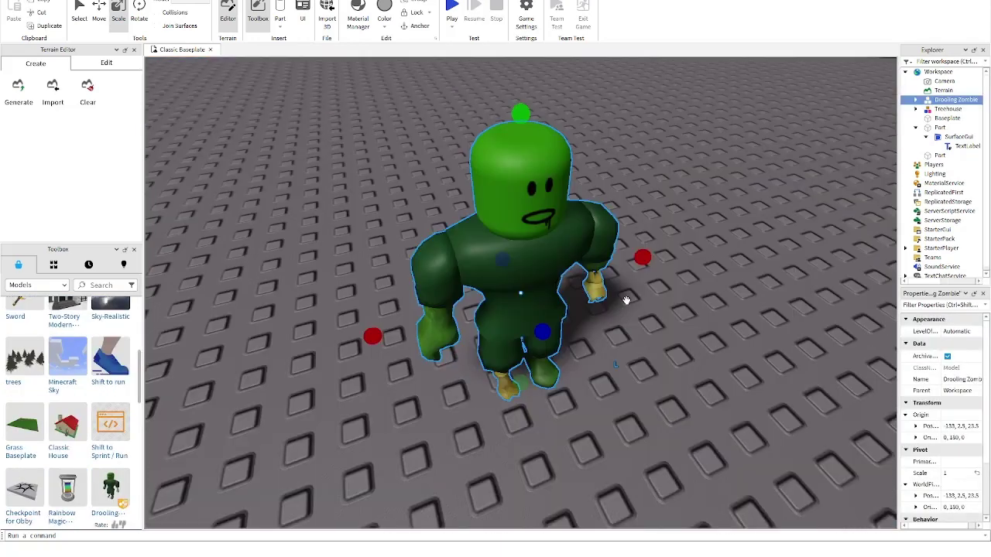
{"action": "key", "text": "f"}
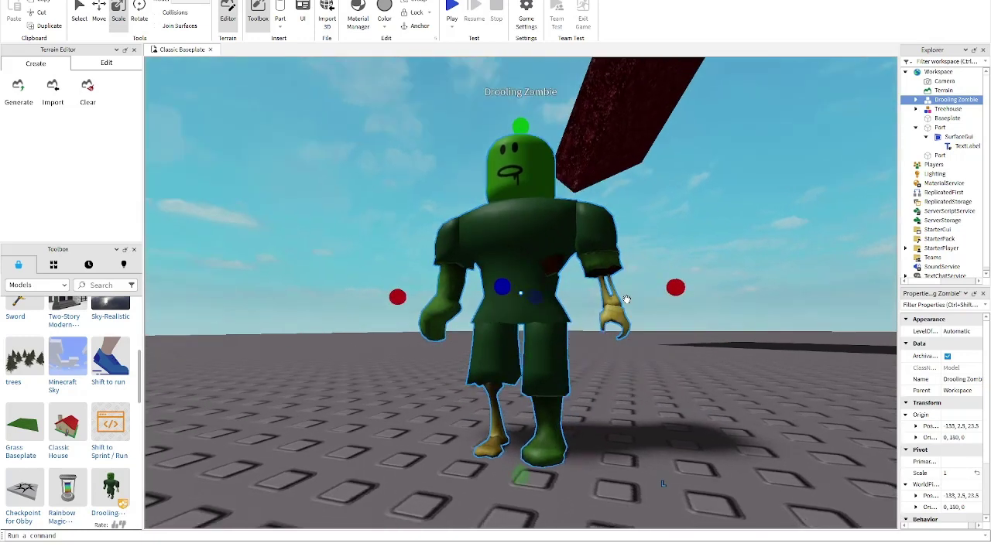
{"action": "key", "text": "ctrl+d"}
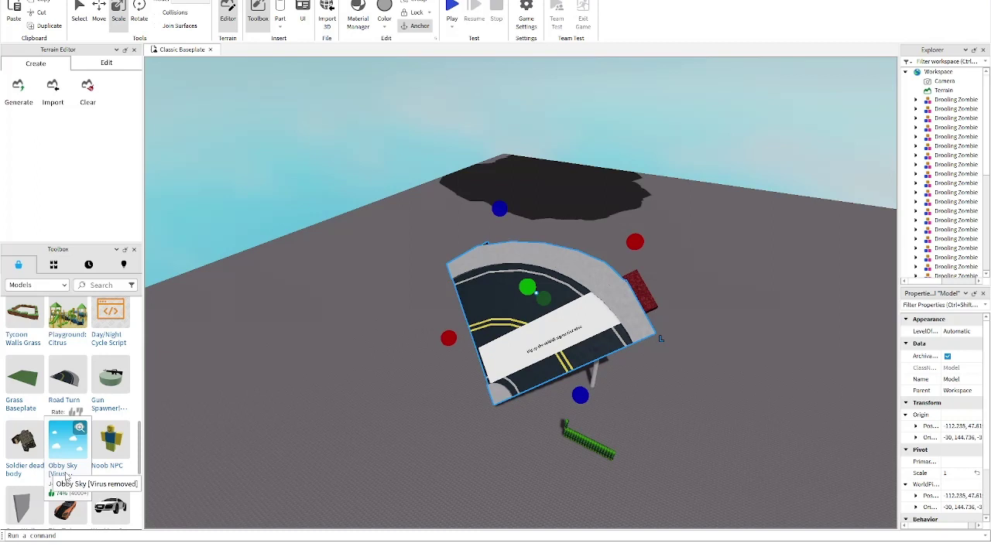
- Stretch the thin part longer with the Move tool
{"action": "left_click", "coordinate": [99, 14]}
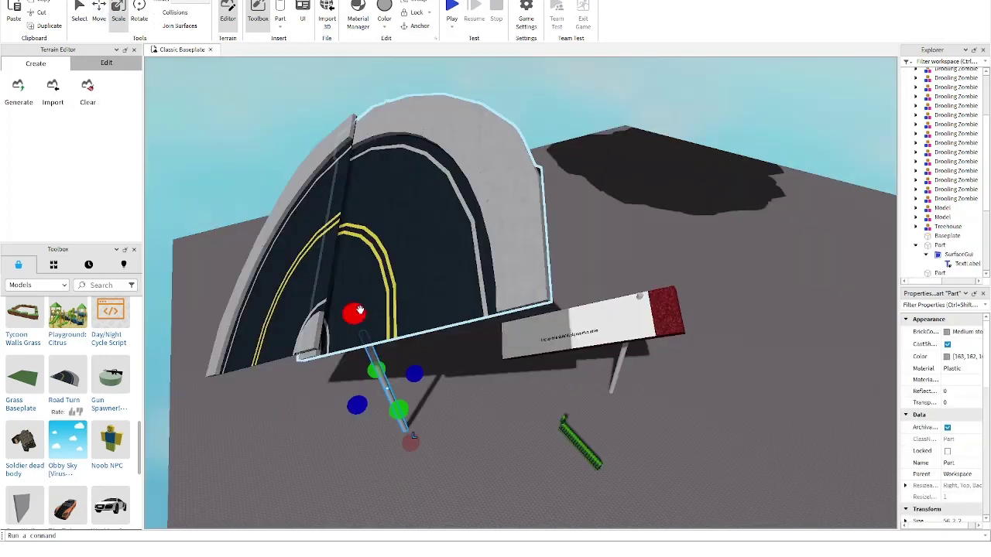
{"action": "left_click_drag", "start_coordinate": [354, 376], "coordinate": [261, 104]}
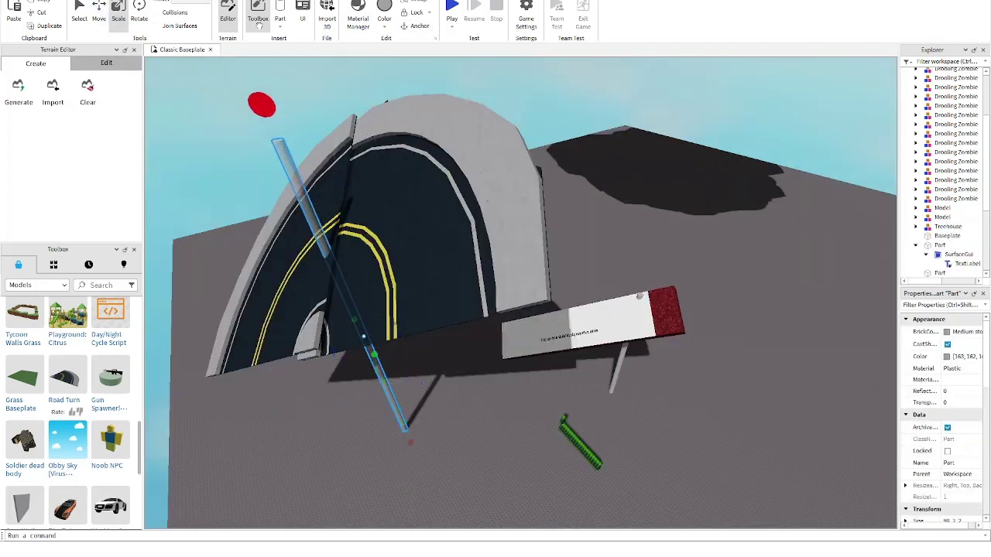
{"action": "left_click", "coordinate": [616, 198]}
{"action": "right_click_drag", "start_coordinate": [616, 198], "coordinate": [616, 198]}
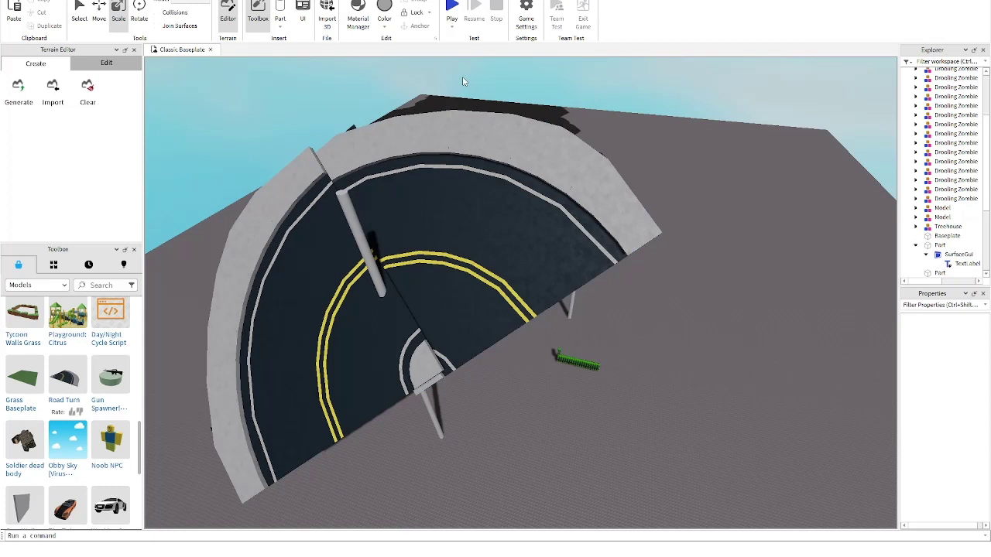
- Playtest the game, dismissing the chat tip and running the avatar around
{"action": "left_click", "coordinate": [452, 9]}
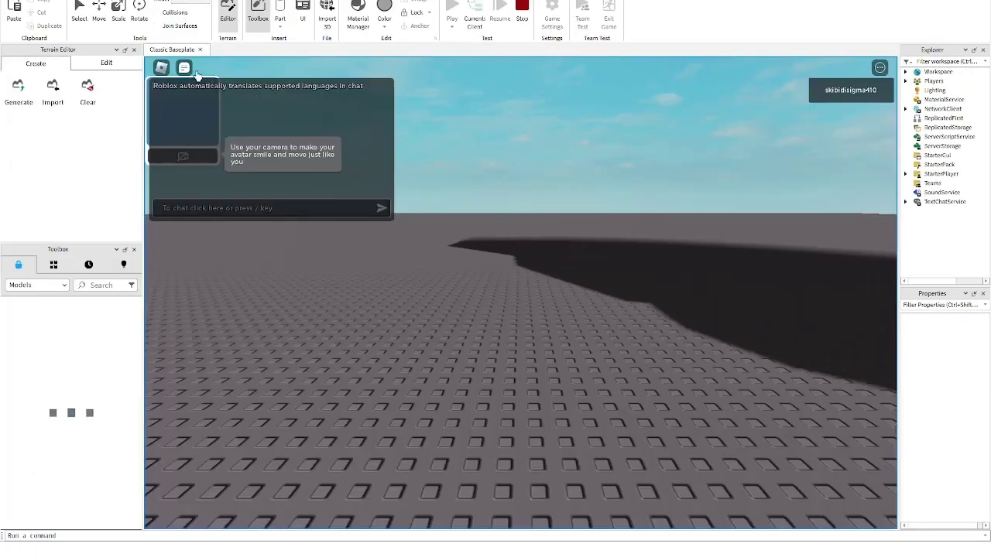
{"action": "left_click", "coordinate": [184, 69]}
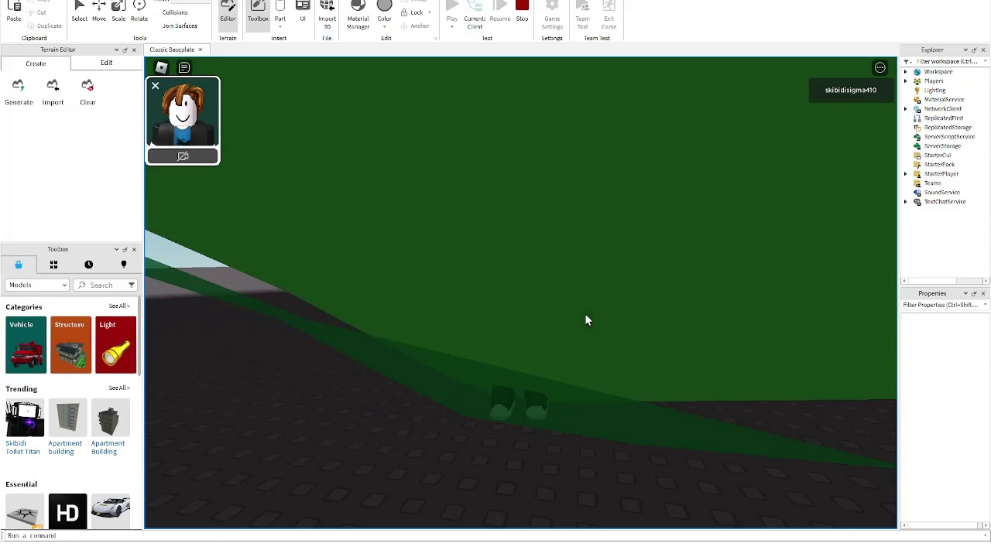
{"action": "key", "text": "s"}
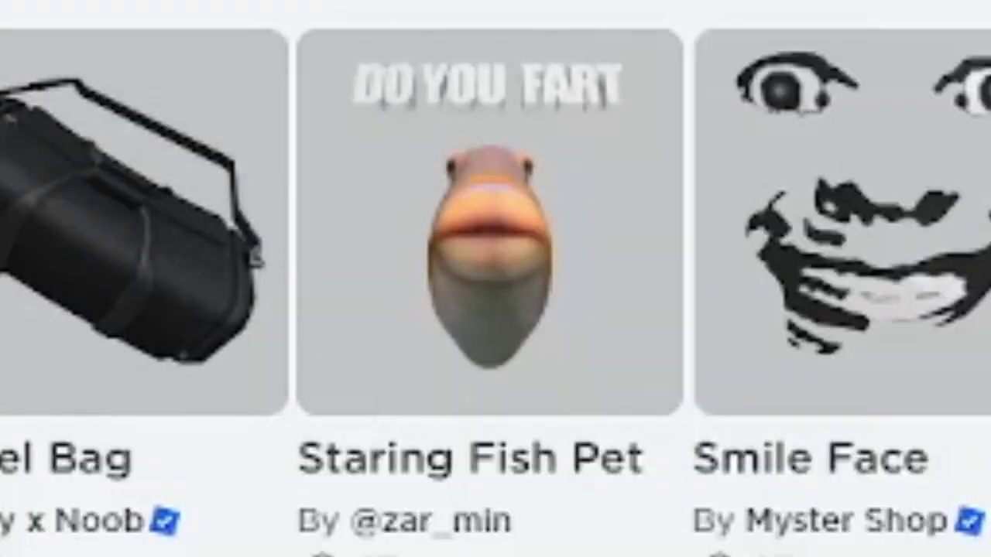
{"action": "mouse_move", "coordinate": [67, 335]}
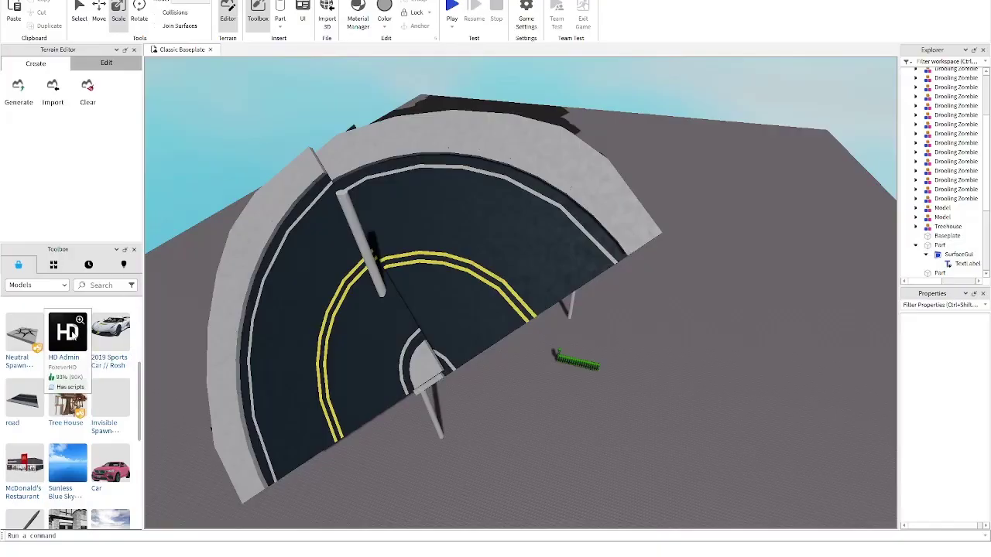
- Insert the HD Admin model and orbit the view to face it
{"action": "left_click", "coordinate": [79, 329]}
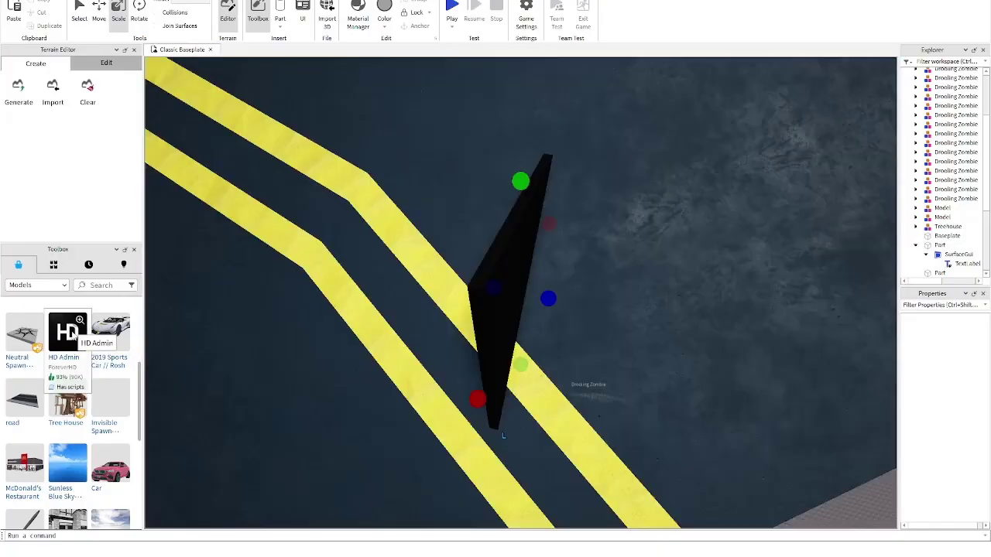
{"action": "right_click_drag", "start_coordinate": [590, 348], "coordinate": [590, 348]}
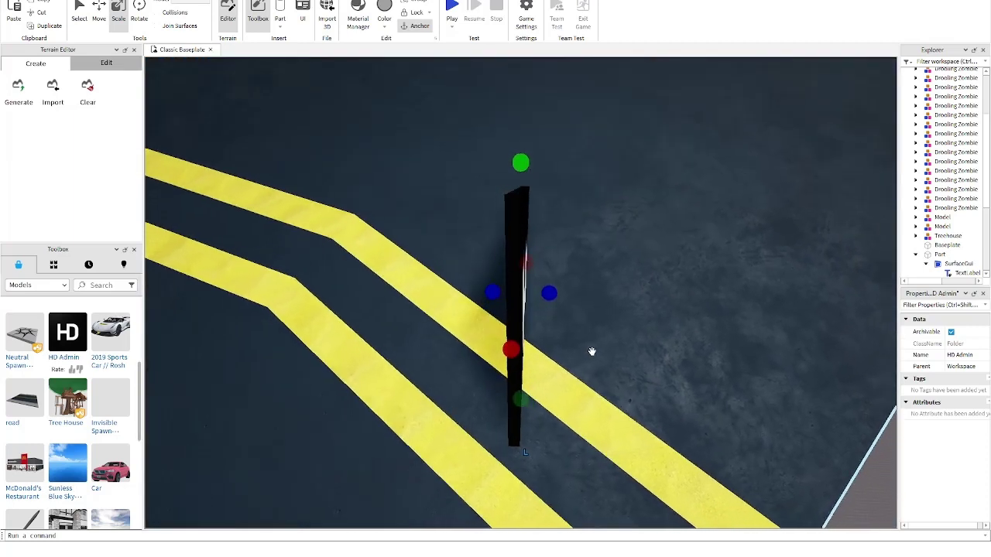
{"action": "right_click_drag", "start_coordinate": [590, 347], "coordinate": [578, 354]}
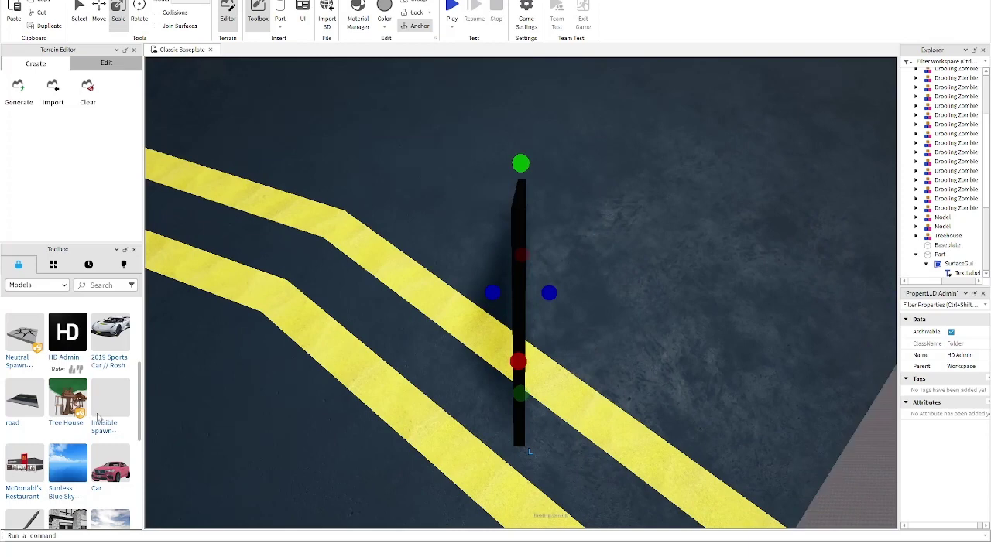
- Drag the Dead Guy model onto the road and duplicate it, shifting the copy sideways
{"action": "scroll", "coordinate": [98, 418], "scroll_direction": "down", "scroll_amount": 5}
{"action": "mouse_move", "coordinate": [29, 380]}
{"action": "left_mouse_down"}
{"action": "mouse_move", "coordinate": [840, 383]}
{"action": "mouse_move", "coordinate": [772, 406]}
{"action": "mouse_move", "coordinate": [794, 427]}
{"action": "left_mouse_up"}
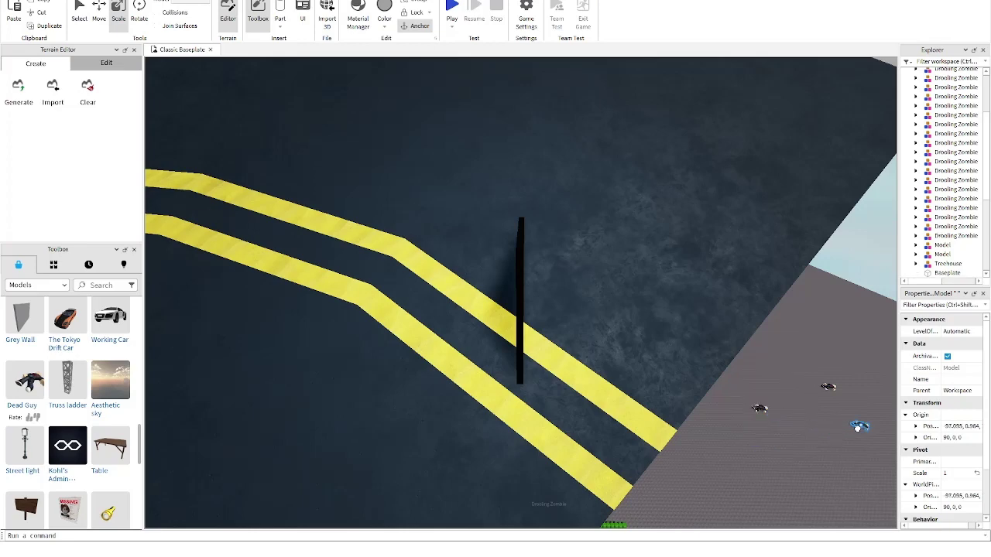
{"action": "key", "text": "ctrl+d"}
{"action": "mouse_move", "coordinate": [857, 428]}
{"action": "left_mouse_down"}
{"action": "mouse_move", "coordinate": [772, 454]}
{"action": "mouse_move", "coordinate": [453, 191]}
{"action": "left_mouse_up"}
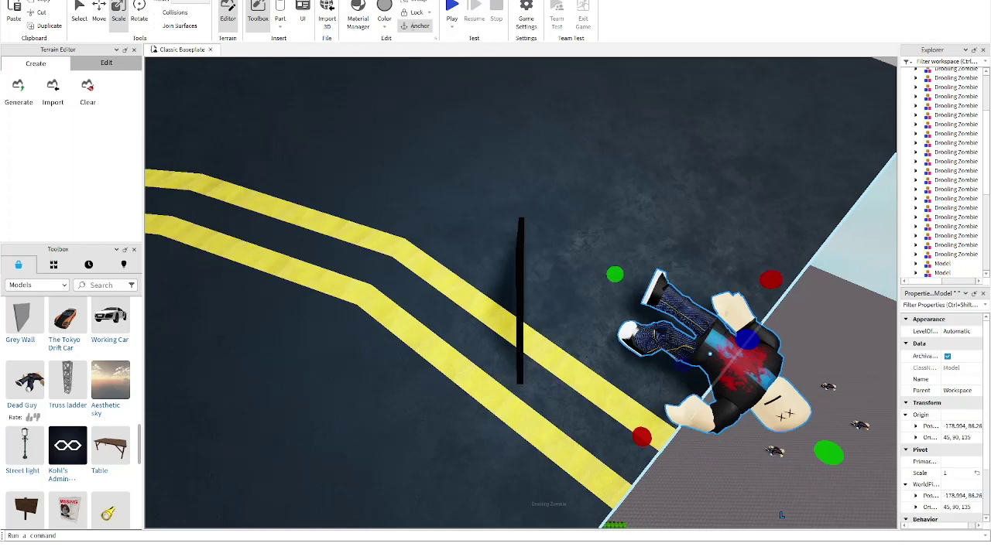
{"action": "left_click_drag", "start_coordinate": [733, 376], "coordinate": [747, 370]}
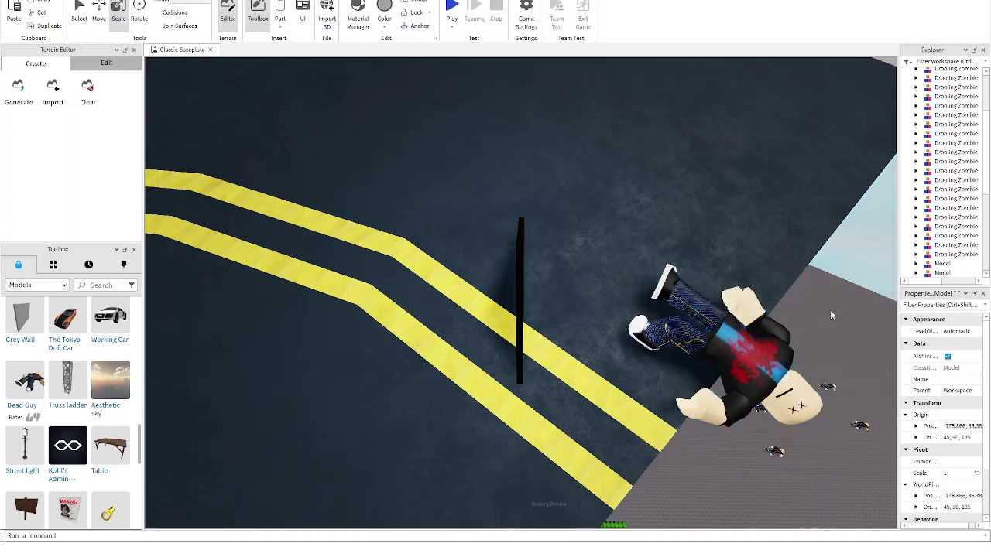
- Scale the Dead Guy model up to giant size
{"action": "key", "text": "f"}
{"action": "left_click_drag", "start_coordinate": [556, 300], "coordinate": [539, 46]}
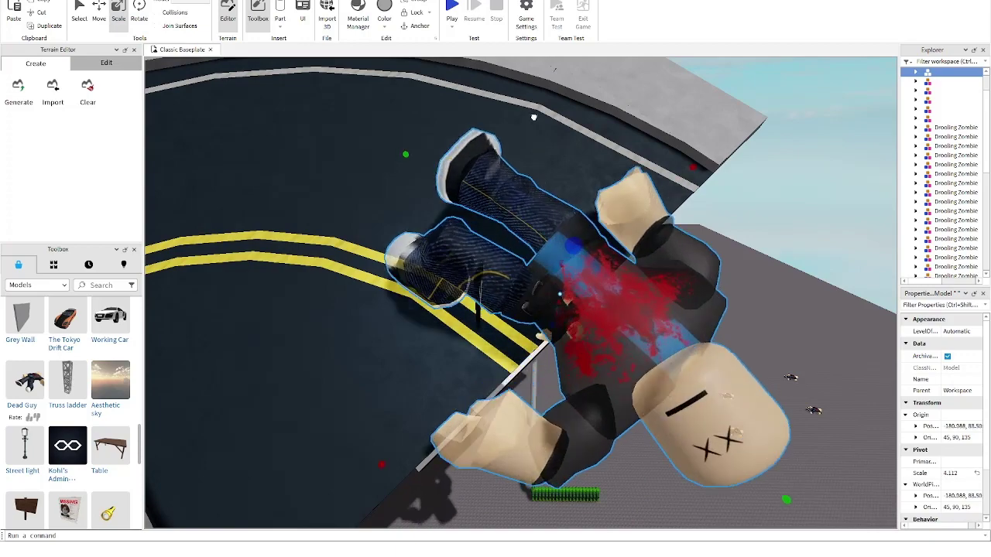
{"action": "left_click", "coordinate": [743, 178]}
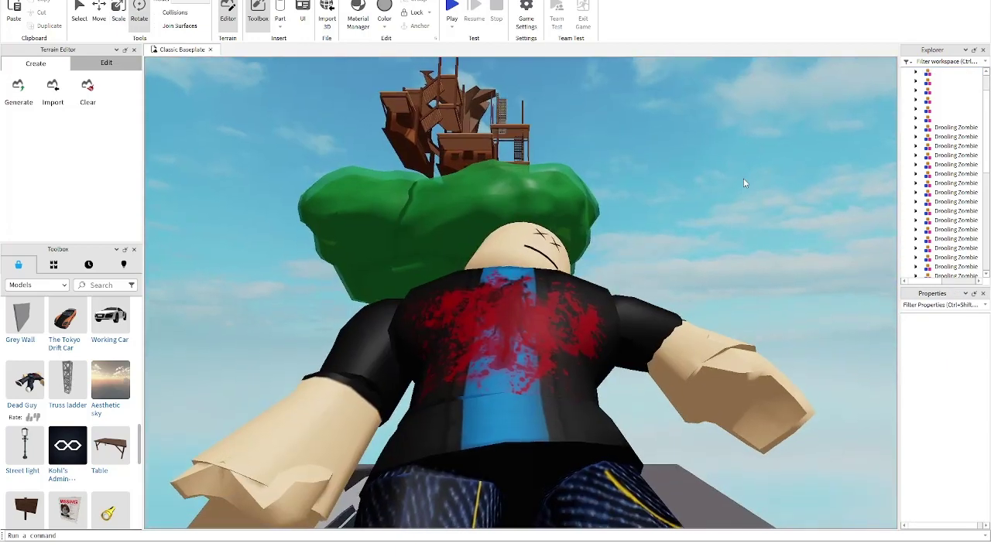
{"action": "key", "text": "Escape"}
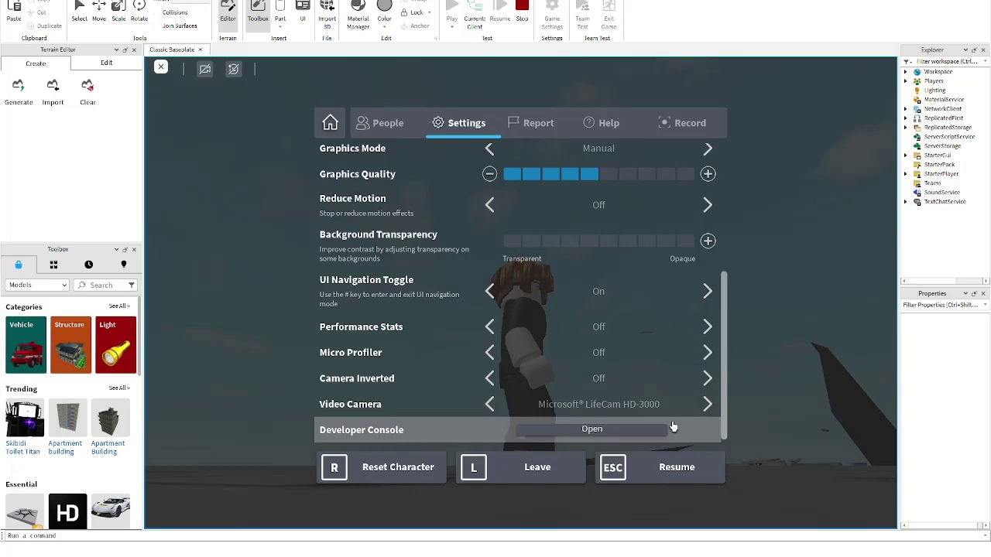
- Resume the playtest, turn the camera around the avatar, and enlarge the avatar character
{"action": "left_click", "coordinate": [673, 474]}
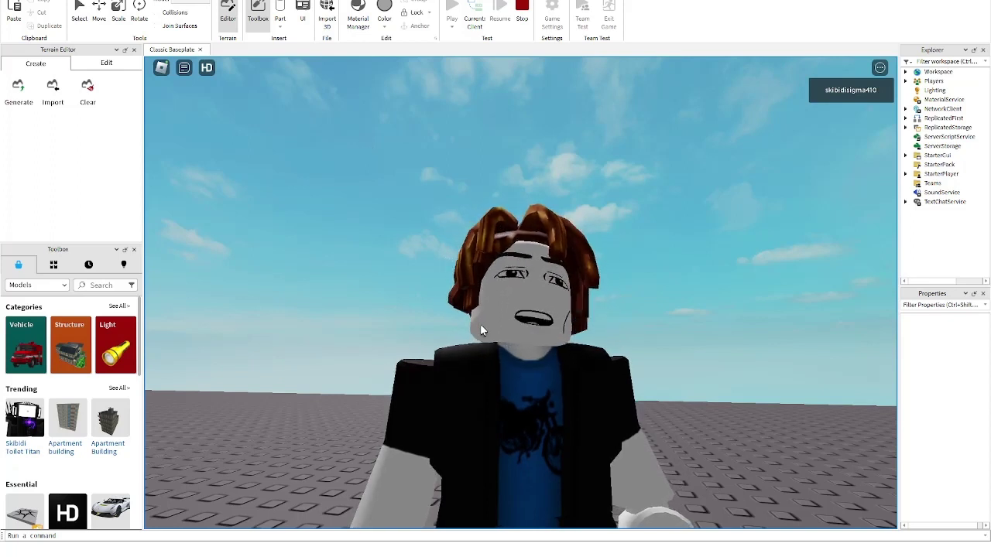
{"action": "right_click_drag", "start_coordinate": [480, 323], "coordinate": [595, 265]}
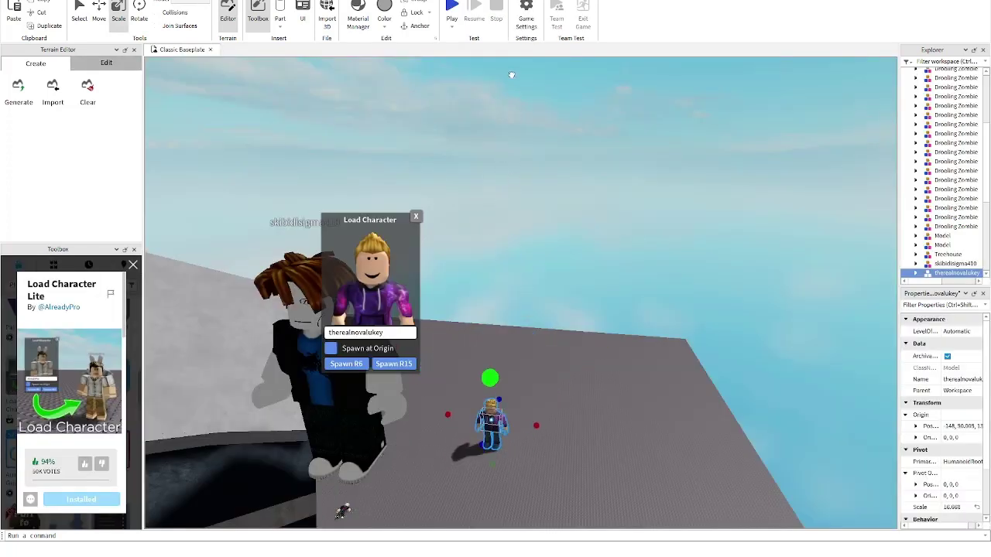
{"action": "left_click_drag", "start_coordinate": [489, 377], "coordinate": [481, 130]}
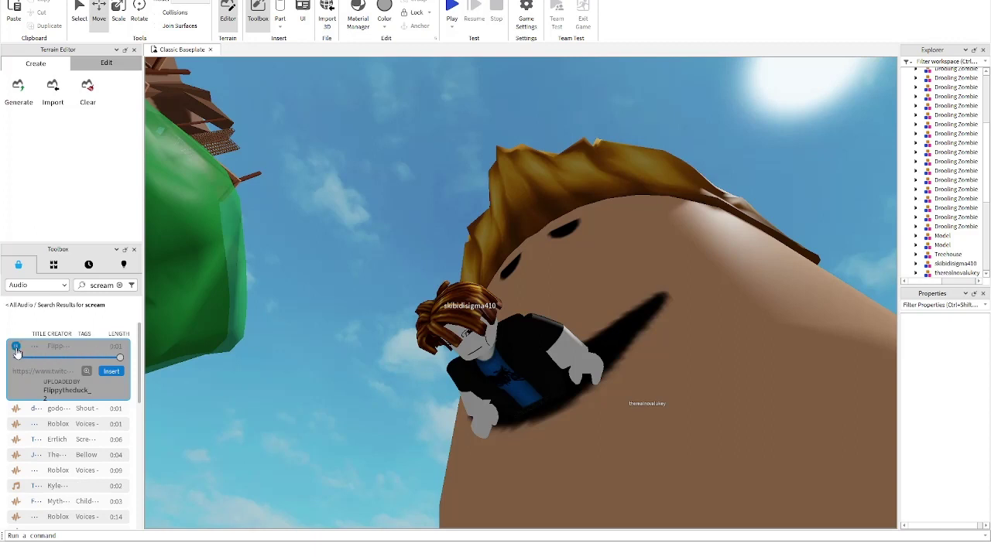
- Preview the scream sounds and add the first one to the avatar's head
{"action": "left_click", "coordinate": [17, 455]}
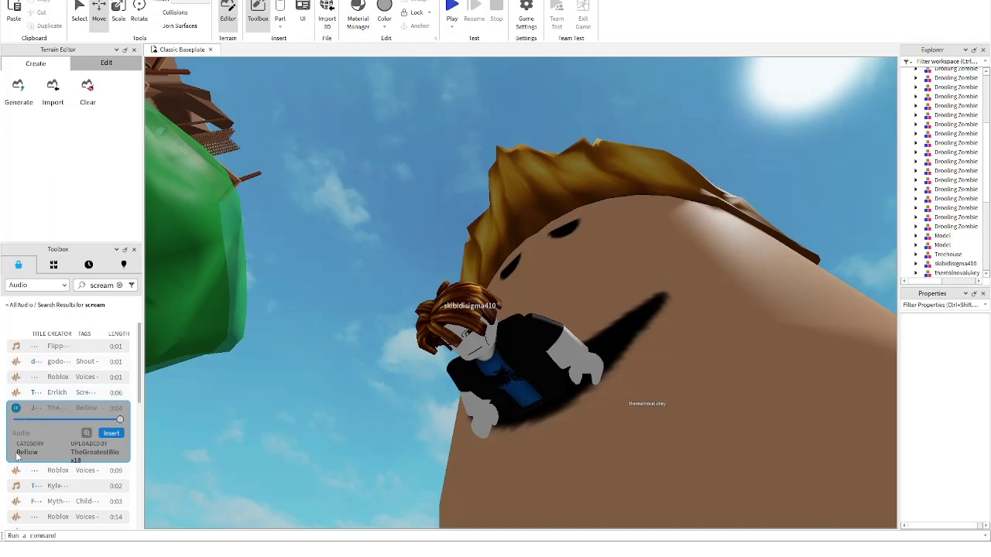
{"action": "mouse_move", "coordinate": [68, 470]}
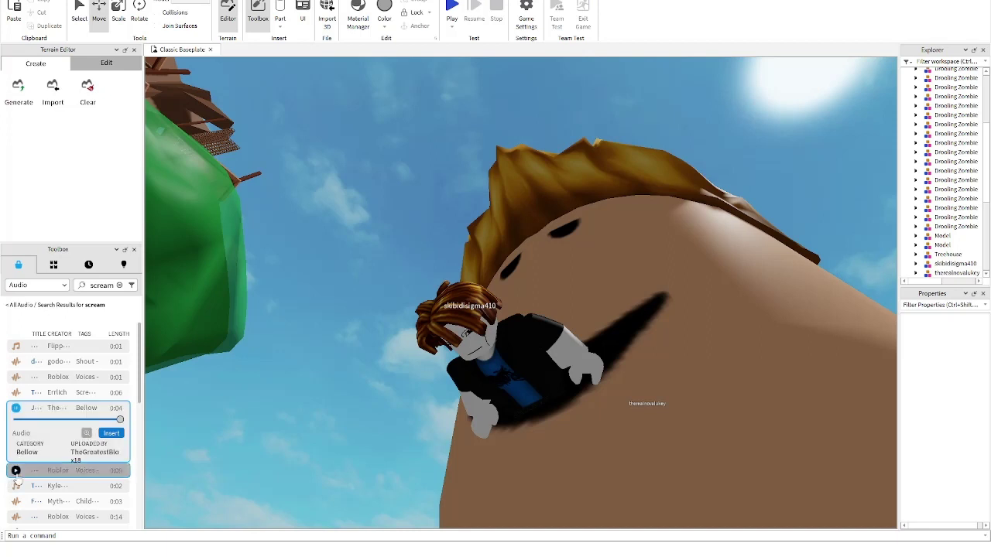
{"action": "left_click", "coordinate": [15, 471]}
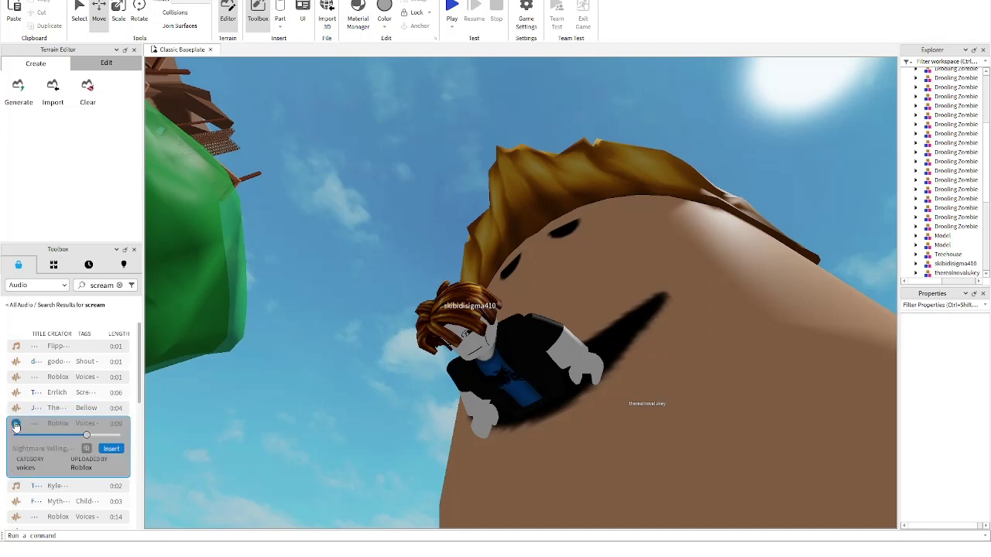
{"action": "left_click", "coordinate": [15, 427]}
{"action": "left_click", "coordinate": [16, 346]}
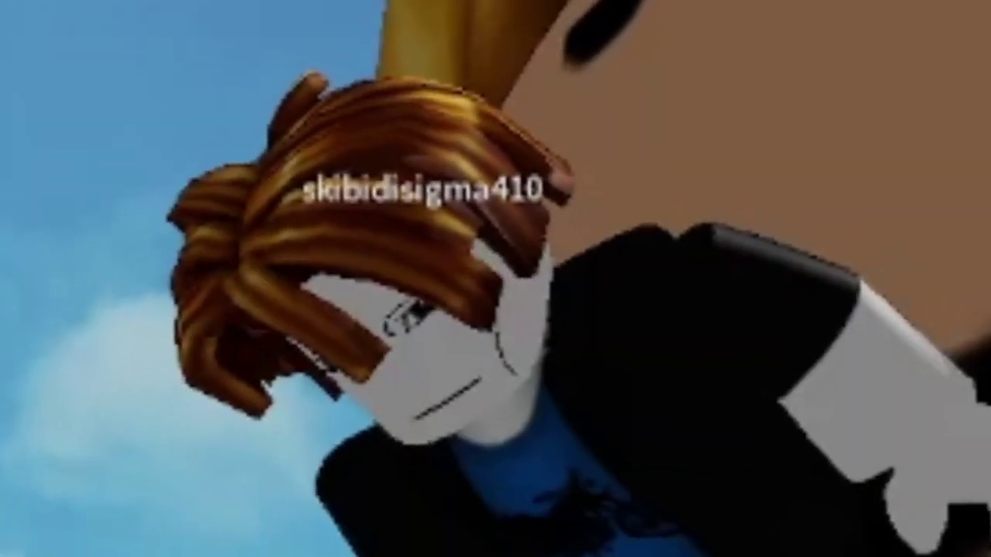
{"action": "left_click", "coordinate": [112, 371]}
- Select the skibidisigma410 character model
{"action": "scroll", "coordinate": [940, 442], "scroll_direction": "up", "scroll_amount": 2}
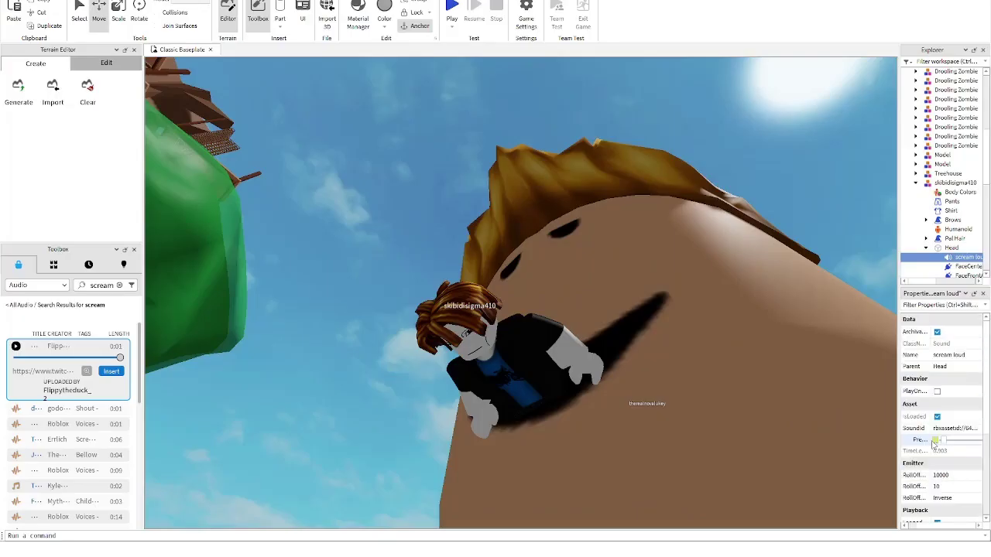
{"action": "scroll", "coordinate": [935, 441], "scroll_direction": "down", "scroll_amount": 2}
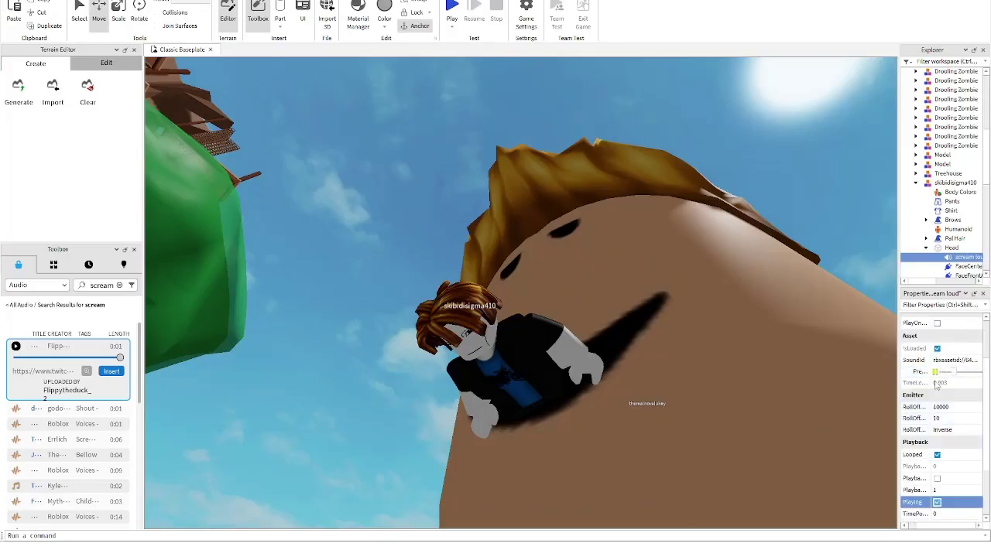
{"action": "scroll", "coordinate": [944, 456], "scroll_direction": "down", "scroll_amount": 2}
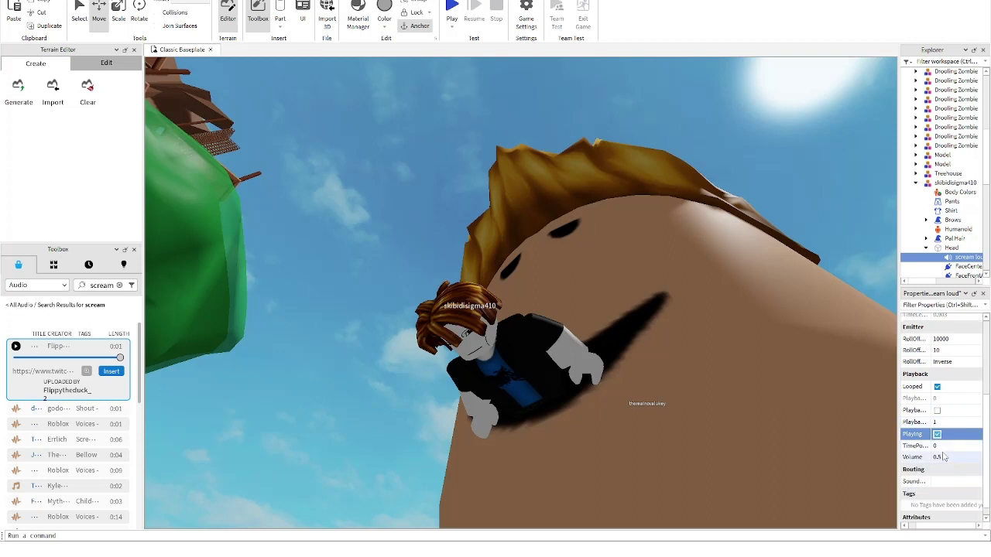
{"action": "left_click", "coordinate": [664, 446]}
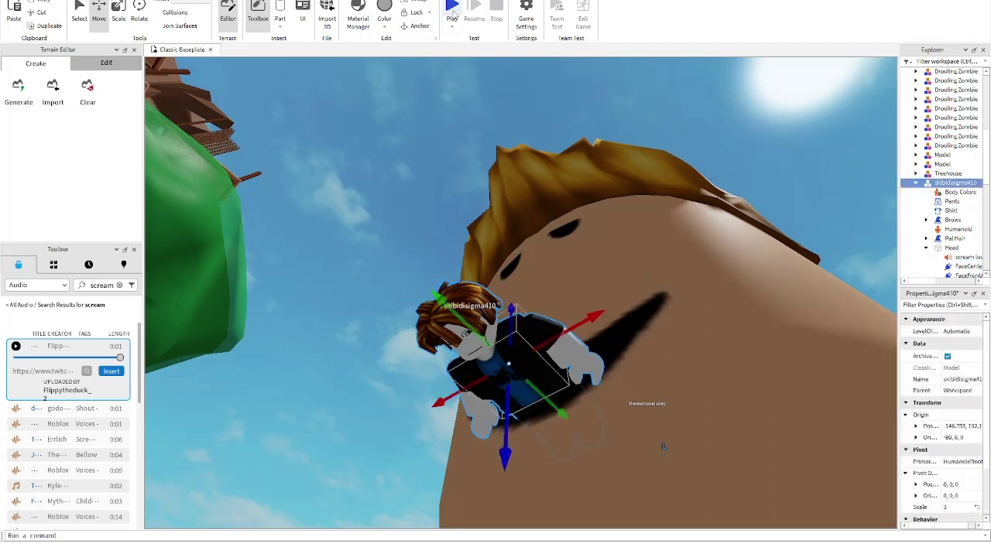
- Run a play-test of the game to see the giant character among the wreckage
{"action": "left_click", "coordinate": [454, 10]}
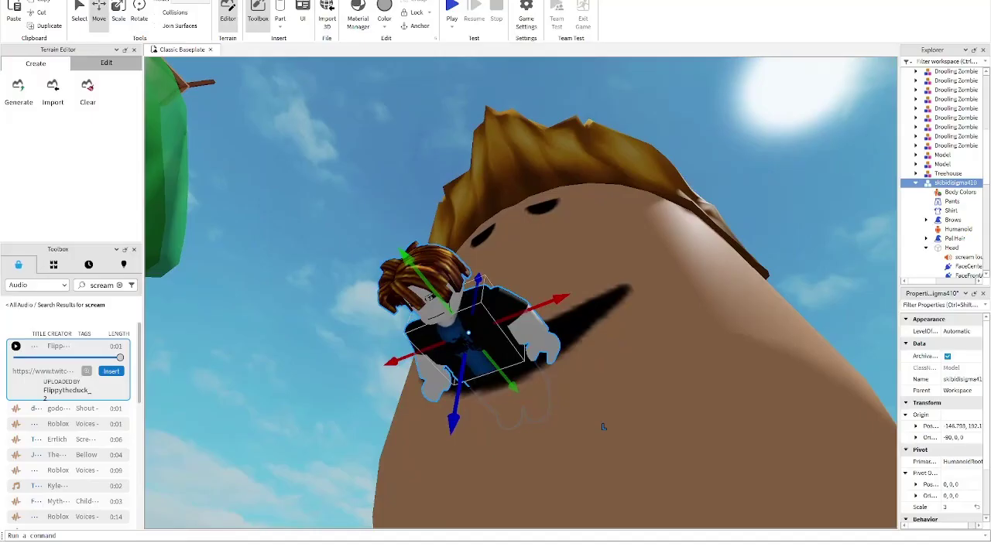
- Open Publish to Roblox, dismiss the Team Create tip and turn off VR
{"action": "key", "text": "alt+f"}
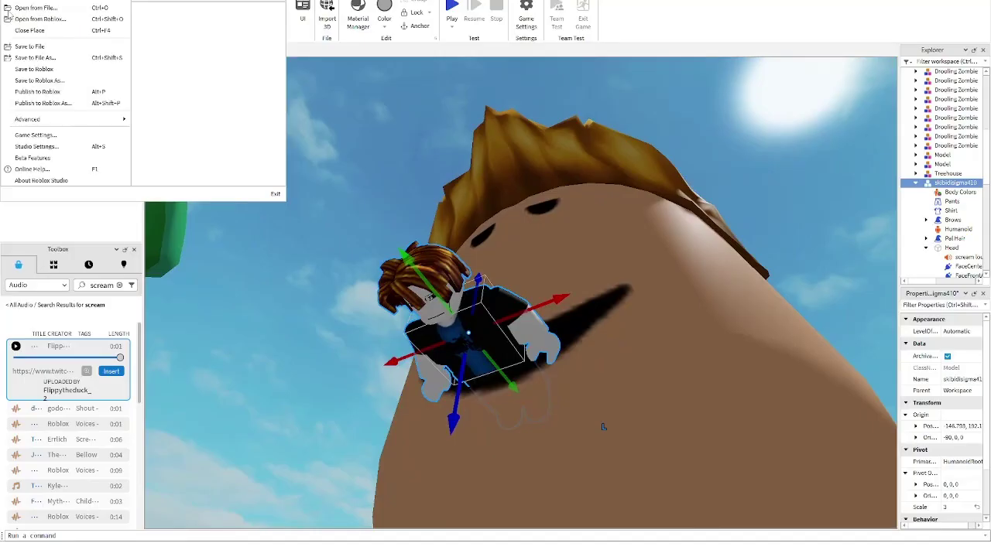
{"action": "key", "text": "Down"}
{"action": "key", "text": "Down"}
{"action": "key", "text": "Down"}
{"action": "key", "text": "Down"}
{"action": "key", "text": "Down"}
{"action": "key", "text": "Down"}
{"action": "key", "text": "Return"}
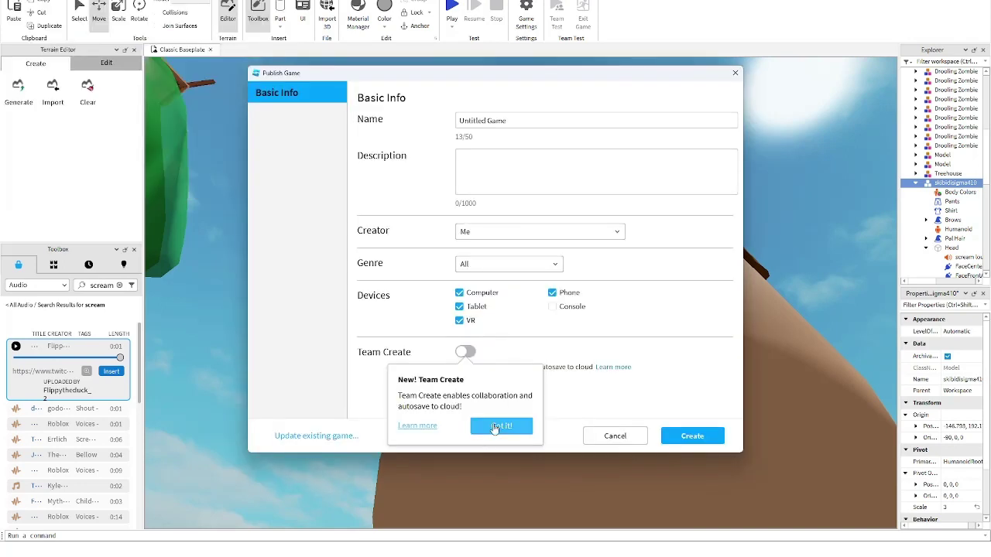
{"action": "left_click", "coordinate": [500, 427]}
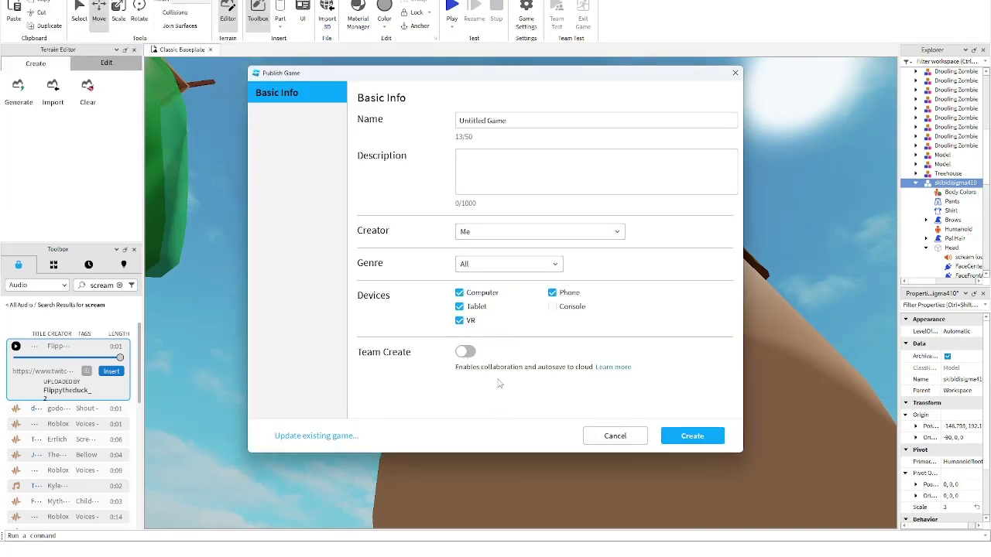
{"action": "left_click", "coordinate": [460, 295]}
- Name the game 'rizz skibidi sigma simulator 2024' and paste the description repeatedly
{"action": "left_click_drag", "start_coordinate": [524, 120], "coordinate": [439, 132]}
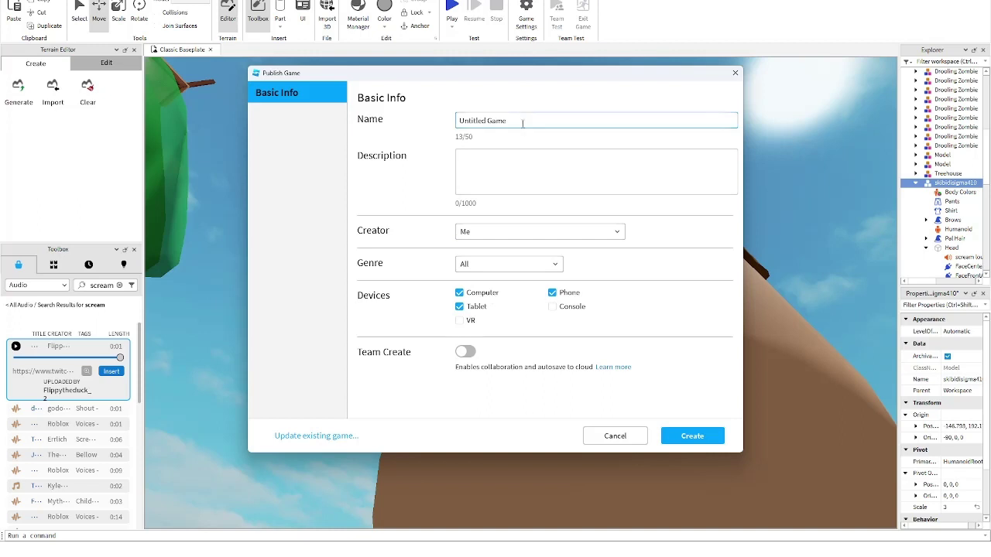
{"action": "key", "text": "BackSpace"}
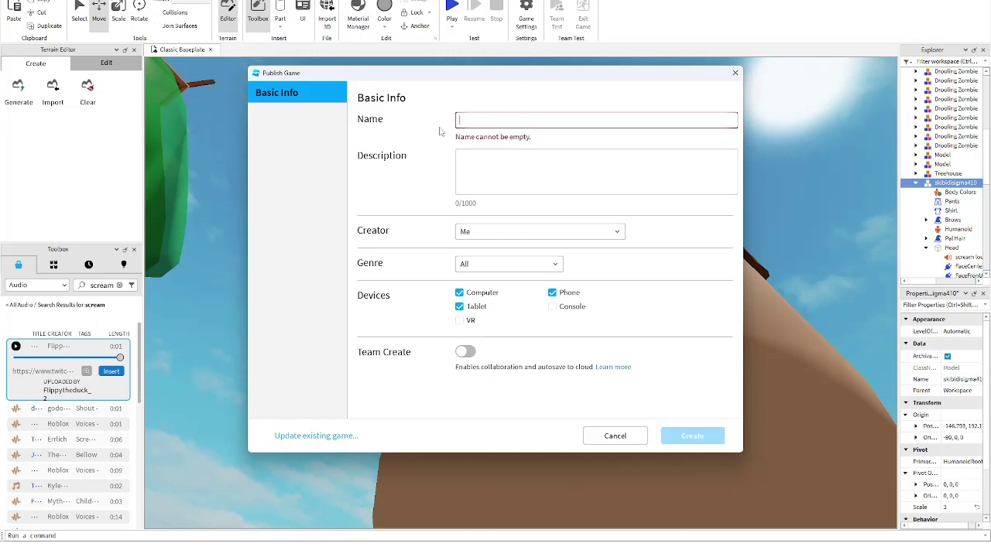
{"action": "type", "text": "rizz skibidi sigma simulator 2024"}
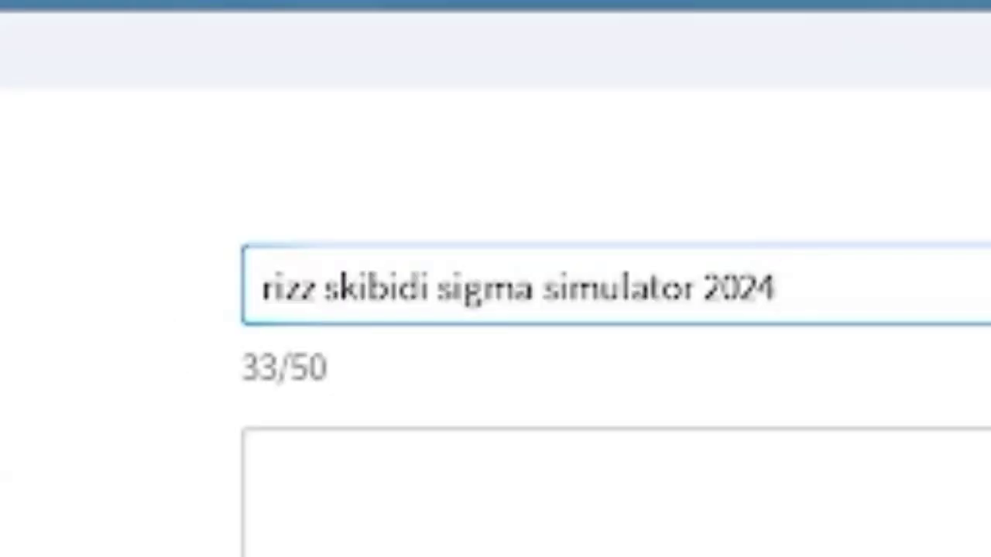
{"action": "key", "text": "Tab"}
{"action": "type", "text": "ohio rizz sigma toilet fanum tax"}
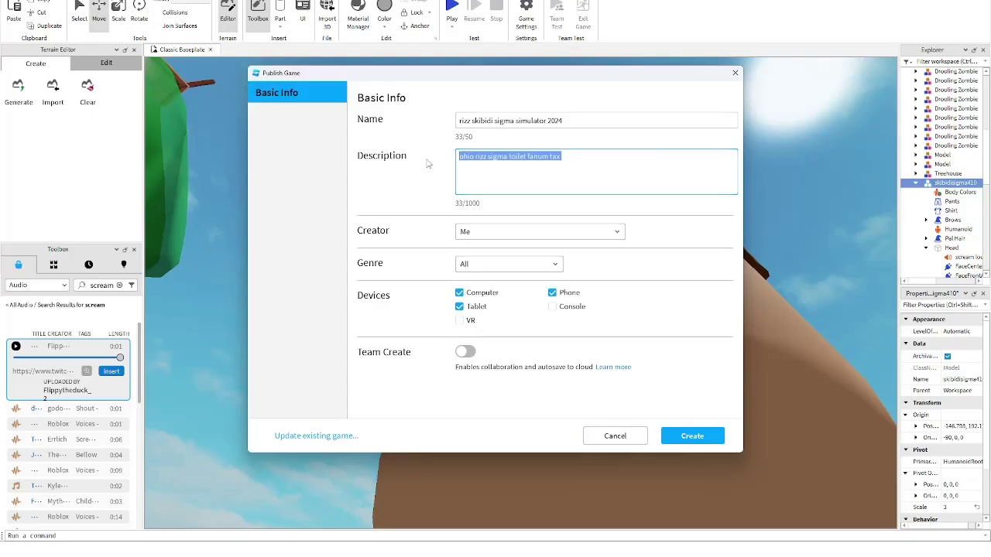
{"action": "key", "text": "ctrl+c"}
{"action": "key", "text": "ctrl+v"}
{"action": "key", "text": "ctrl+v"}
{"action": "key", "text": "ctrl+v"}
{"action": "key", "text": "ctrl+v"}
{"action": "key", "text": "ctrl+v"}
{"action": "key", "text": "ctrl+v"}
{"action": "key", "text": "ctrl+v"}
{"action": "key", "text": "ctrl+v"}
{"action": "key", "text": "ctrl+v"}
{"action": "key", "text": "ctrl+v"}
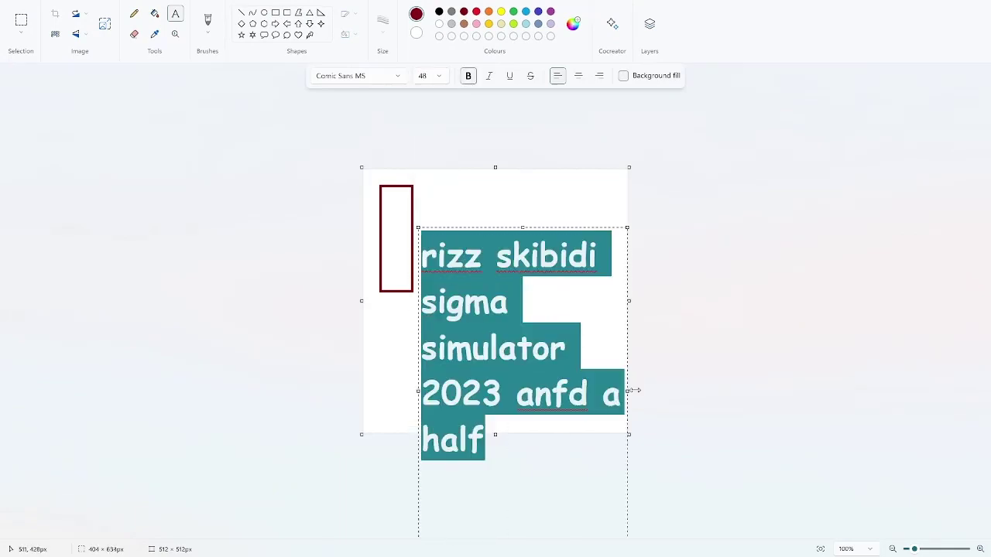
- Add the large title 'rizz skibidi sigma simulator 2023 anfd a half' to the Paint icon
{"action": "left_click_drag", "start_coordinate": [468, 393], "coordinate": [484, 415]}
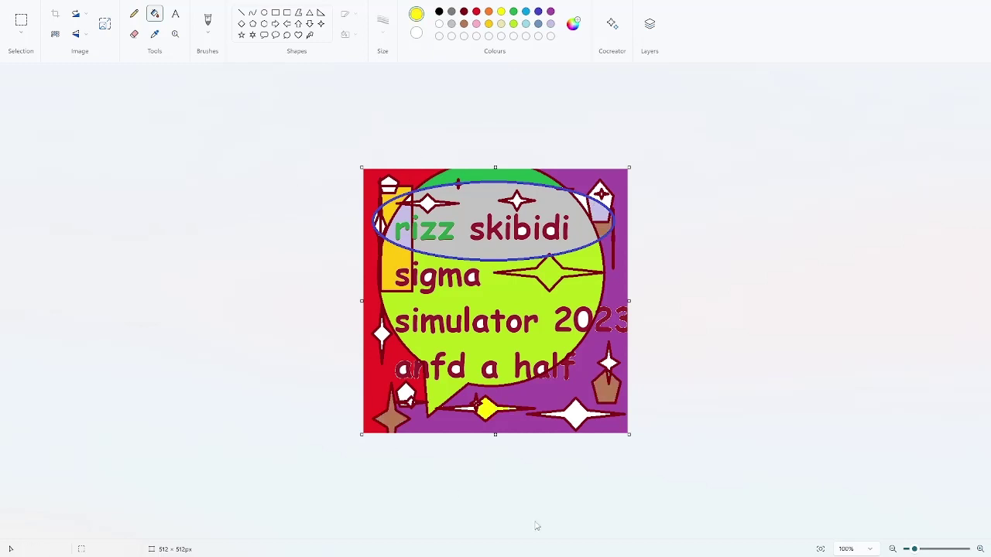
{"action": "left_click", "coordinate": [19, 4]}
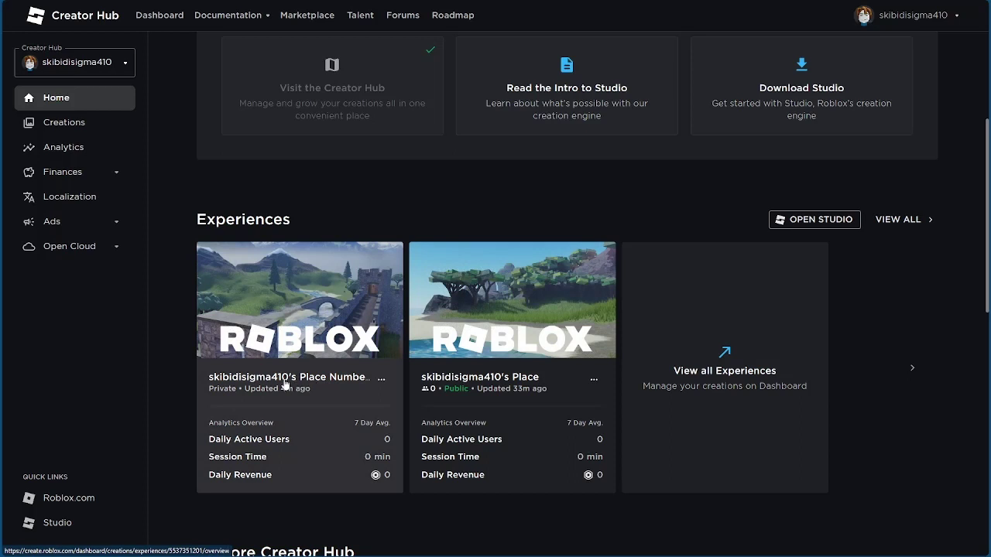
- Change the newest experience's name to SKIBIDI SIGMA and save it
{"action": "left_click", "coordinate": [379, 380]}
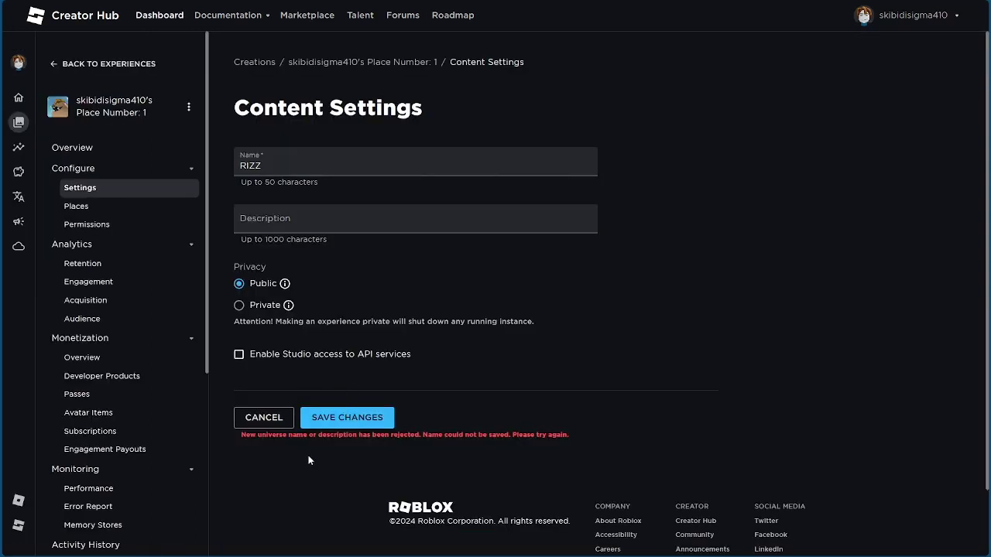
{"action": "left_click_drag", "start_coordinate": [310, 434], "coordinate": [547, 434]}
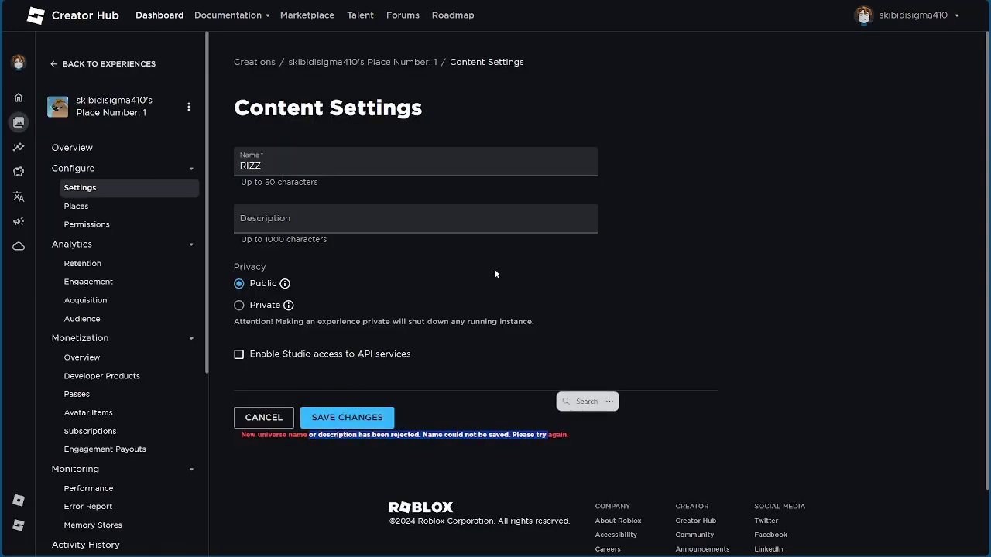
{"action": "left_click", "coordinate": [250, 160]}
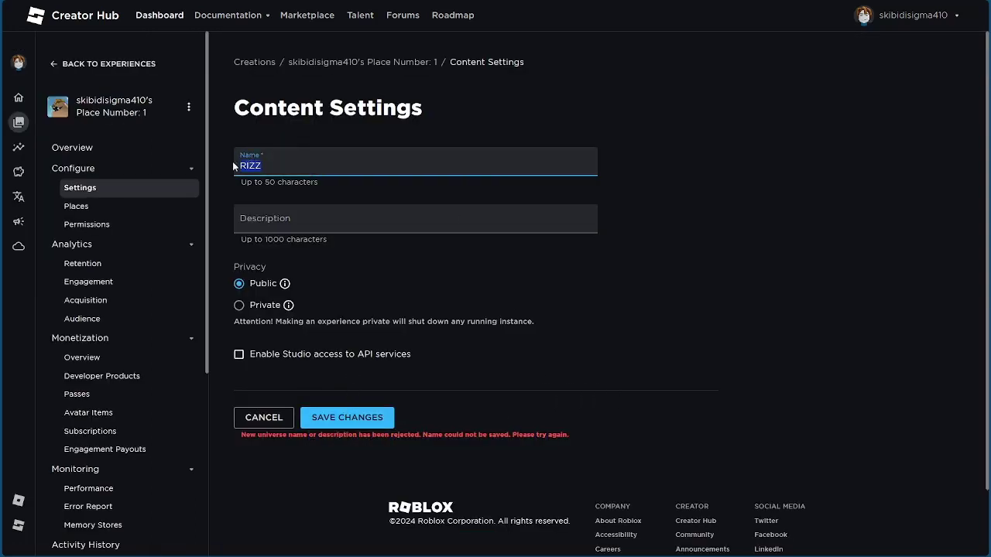
{"action": "type", "text": "SKIBIDI SI"}
{"action": "type", "text": "GMA"}
{"action": "key", "text": "Return"}
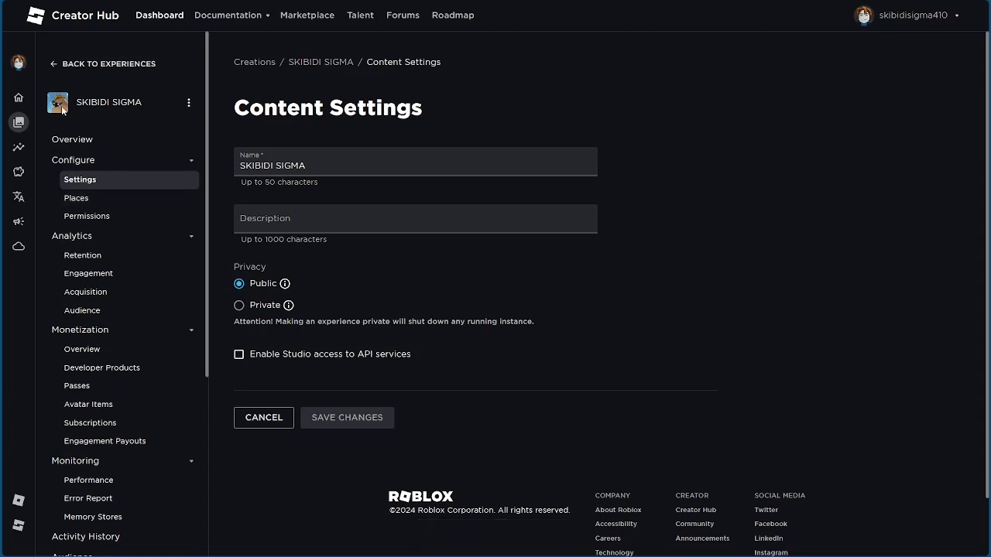
- Upload the garish Paint image as the SKIBIDI SIGMA icon and save
{"action": "key", "text": "alt+Left"}
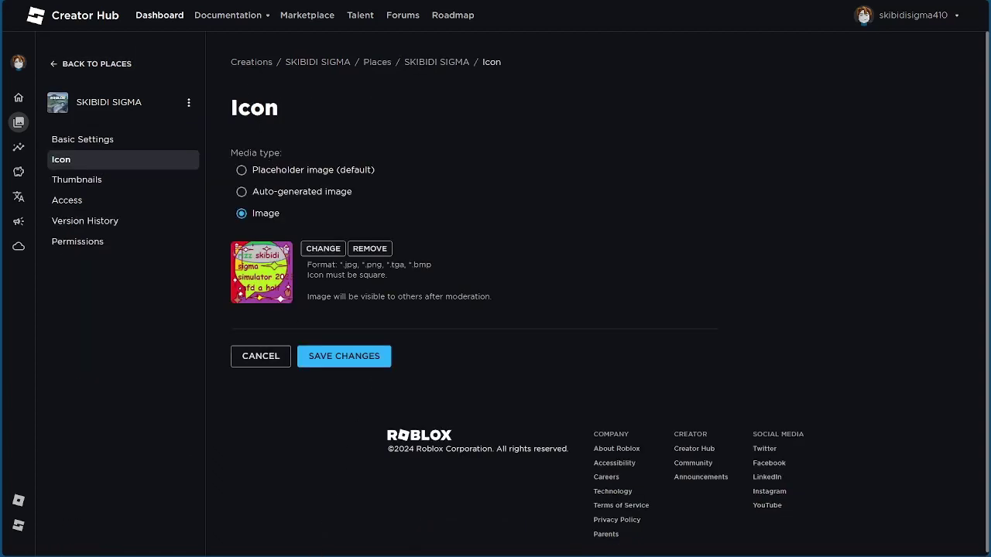
{"action": "key", "text": "alt+Tab"}
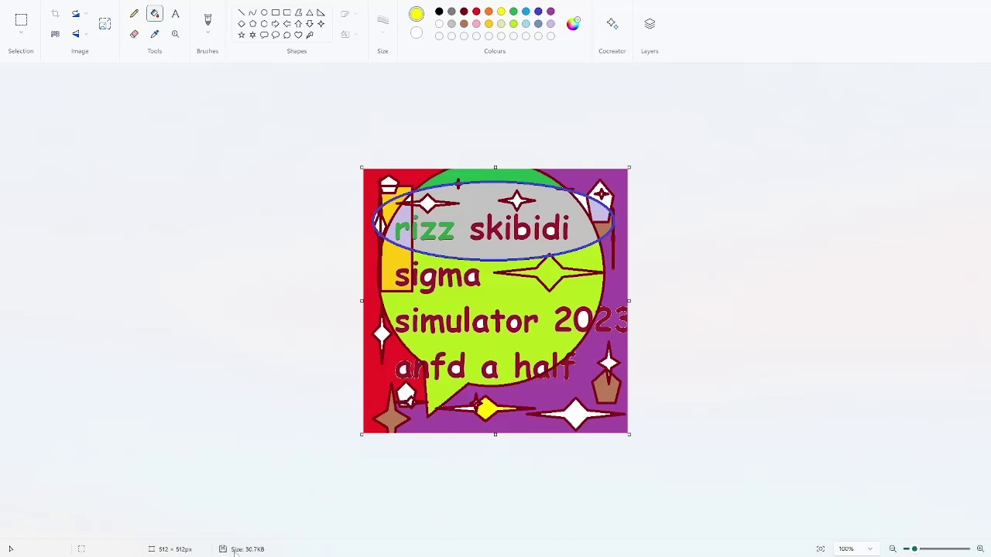
{"action": "key", "text": "alt+Tab"}
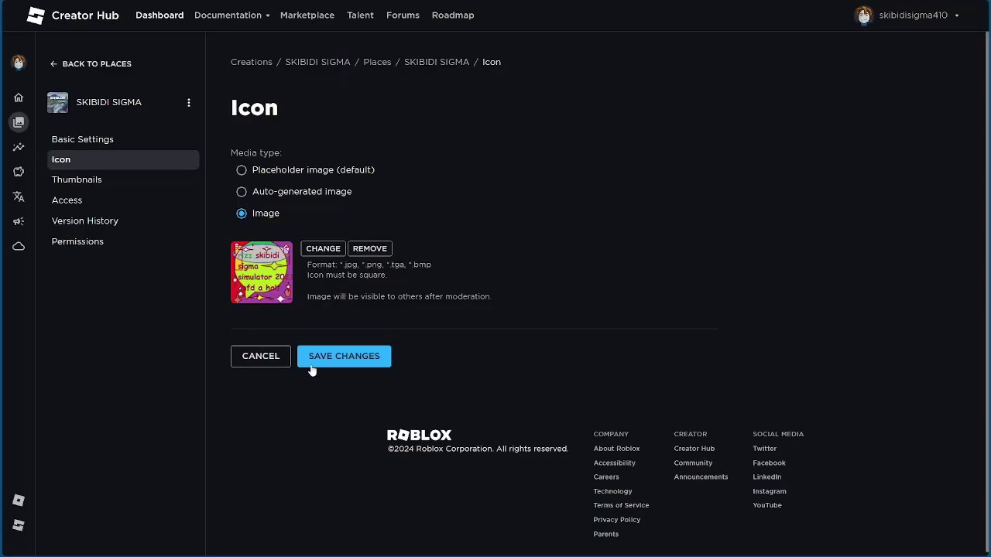
{"action": "left_click", "coordinate": [313, 361]}
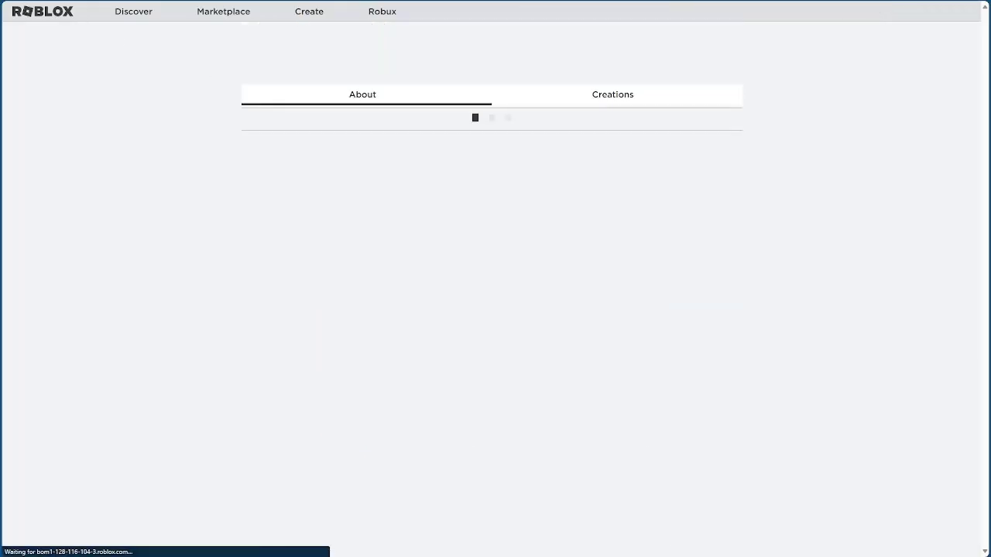
- View the profile's Creations tab listing SKIBIDI SIGMA with its Paint icon
{"action": "left_click", "coordinate": [581, 104]}
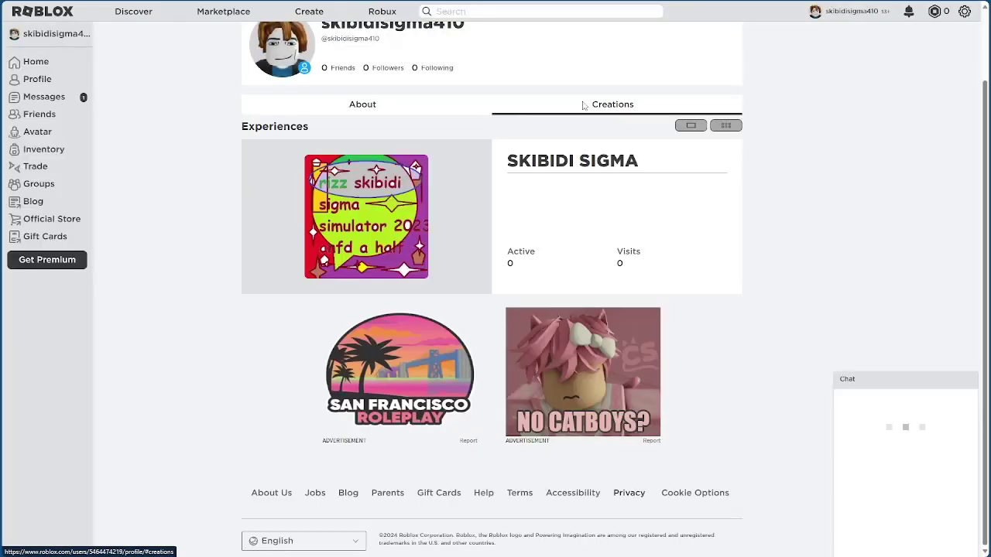